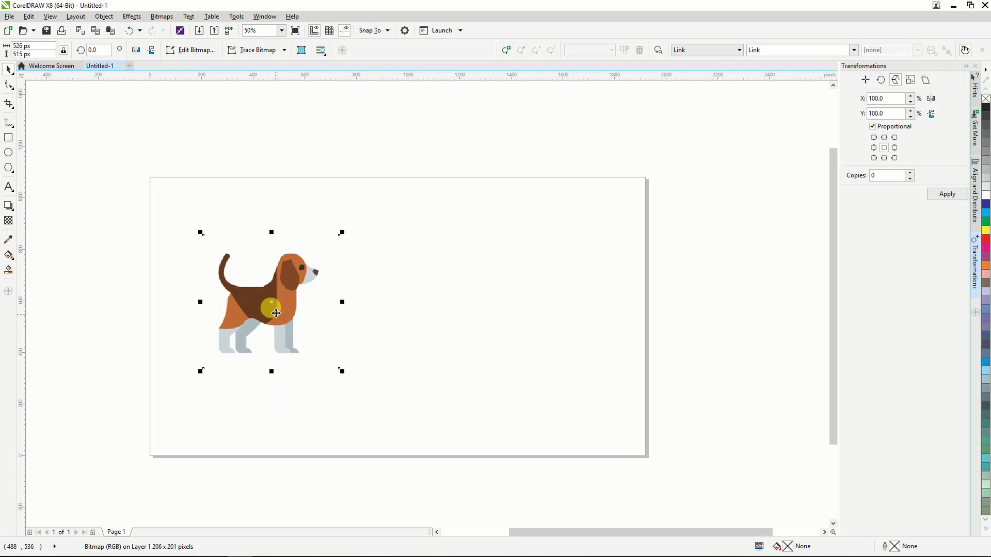
Examine the dog bitmap's pixelated edges around the head, eye and nose at several magnifications.
scroll(301, 262, "up", 2)
scroll(276, 279, "up", 2)
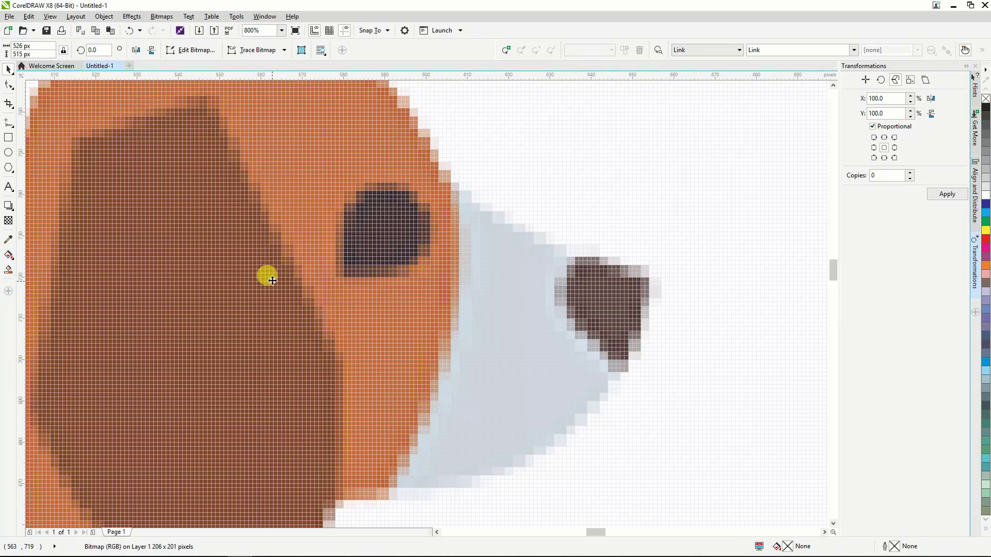
scroll(322, 269, "up", 2)
scroll(327, 273, "down", 3)
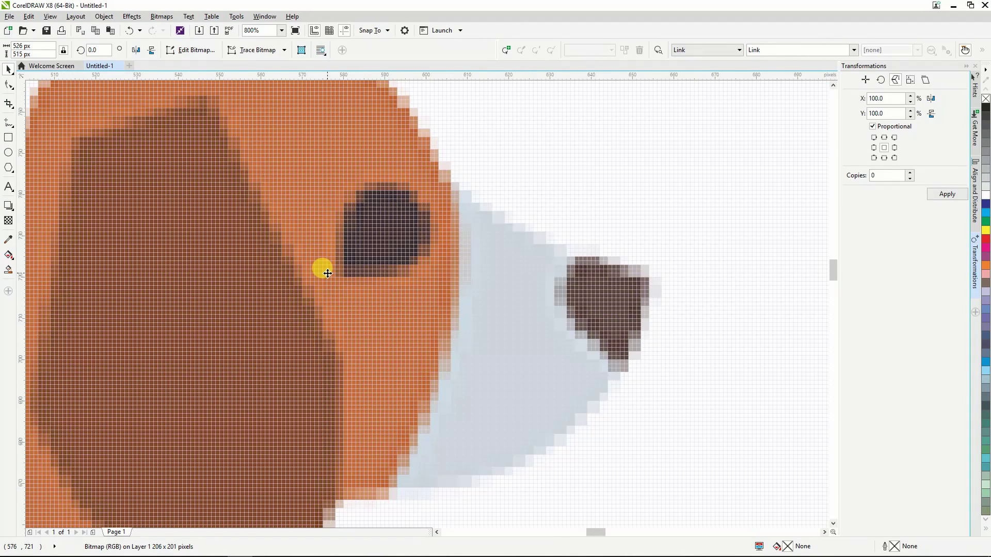
scroll(327, 273, "up", 3)
scroll(328, 273, "down", 3)
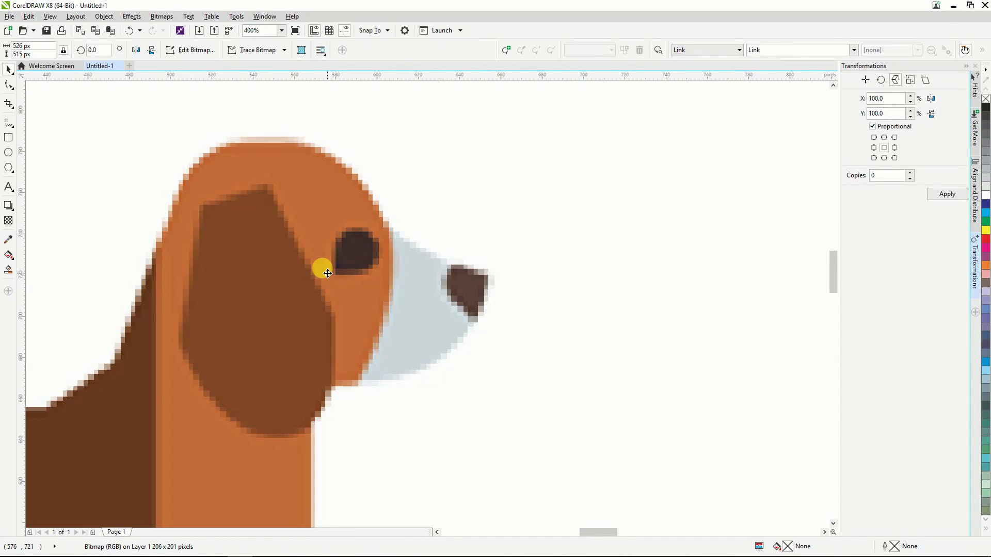
scroll(328, 273, "up", 1)
scroll(328, 273, "down", 1)
scroll(327, 273, "down", 4)
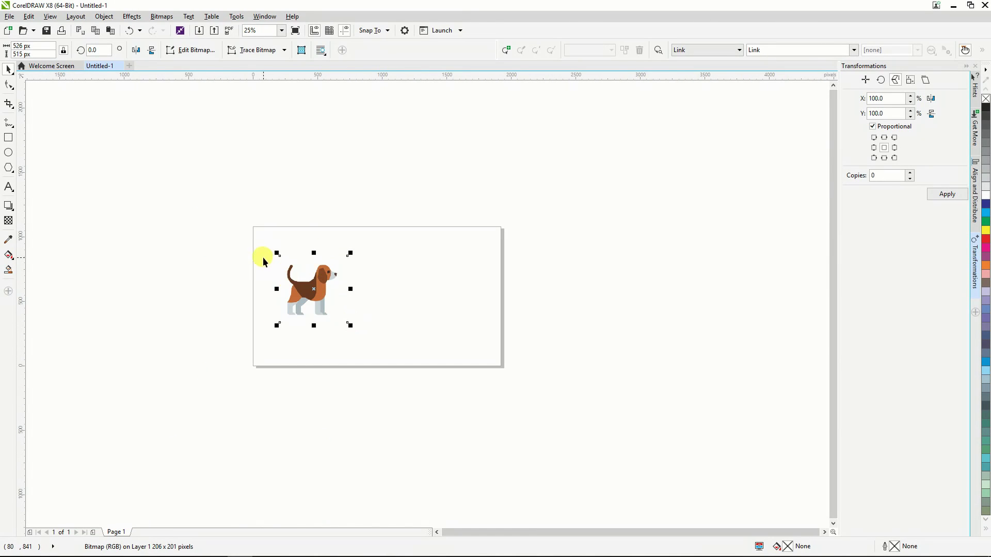
scroll(284, 268, "down", 1)
scroll(288, 272, "up", 2)
scroll(274, 206, "up", 3)
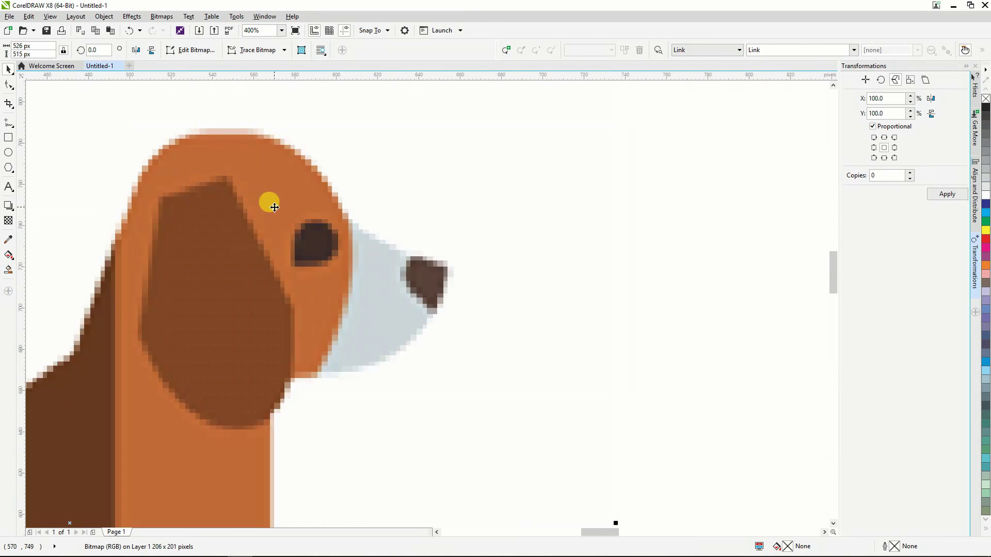
scroll(274, 207, "up", 2)
scroll(276, 210, "down", 5)
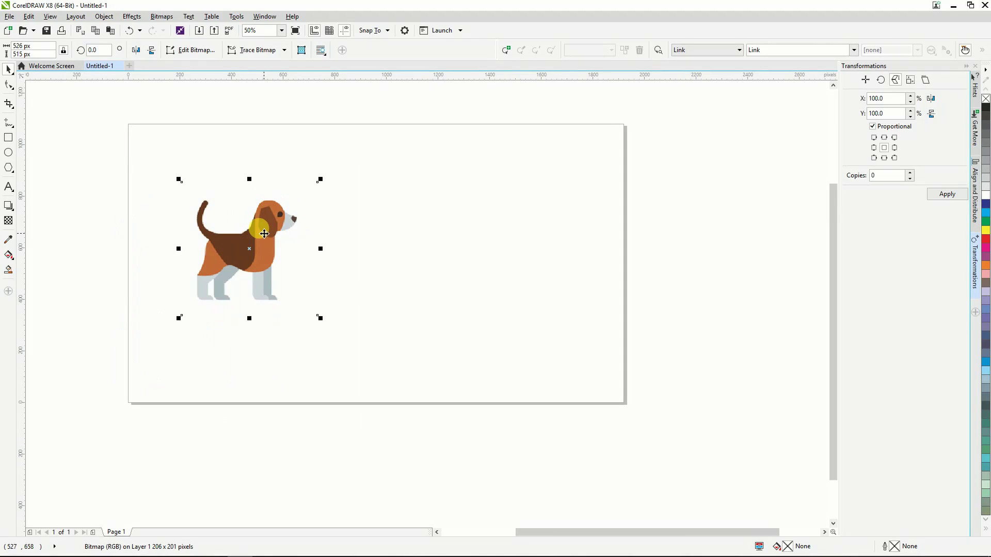
Deselect the dog bitmap and change the document's units to inches.
left_click(385, 254)
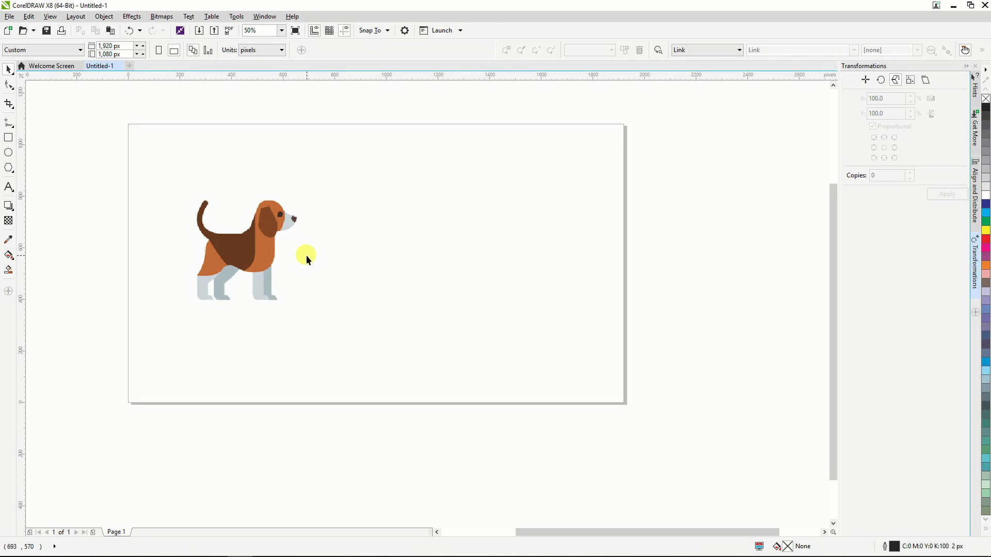
left_click(255, 248)
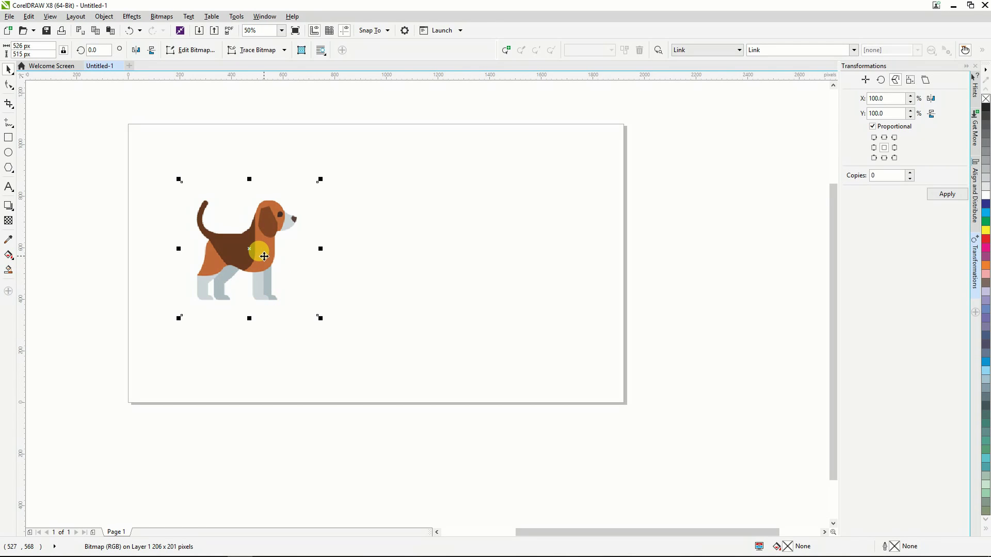
scroll(263, 255, "down", 1)
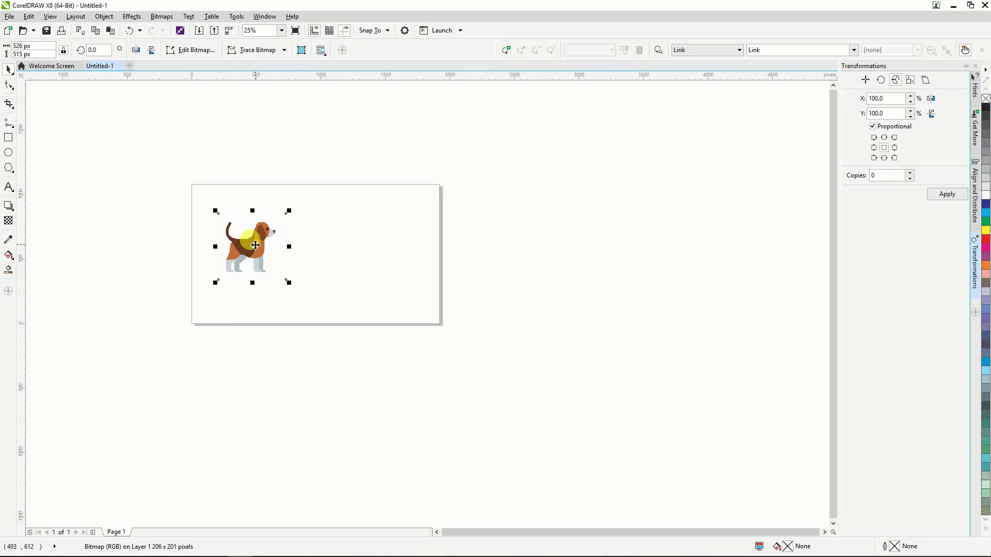
scroll(255, 245, "down", 1)
left_click(274, 288)
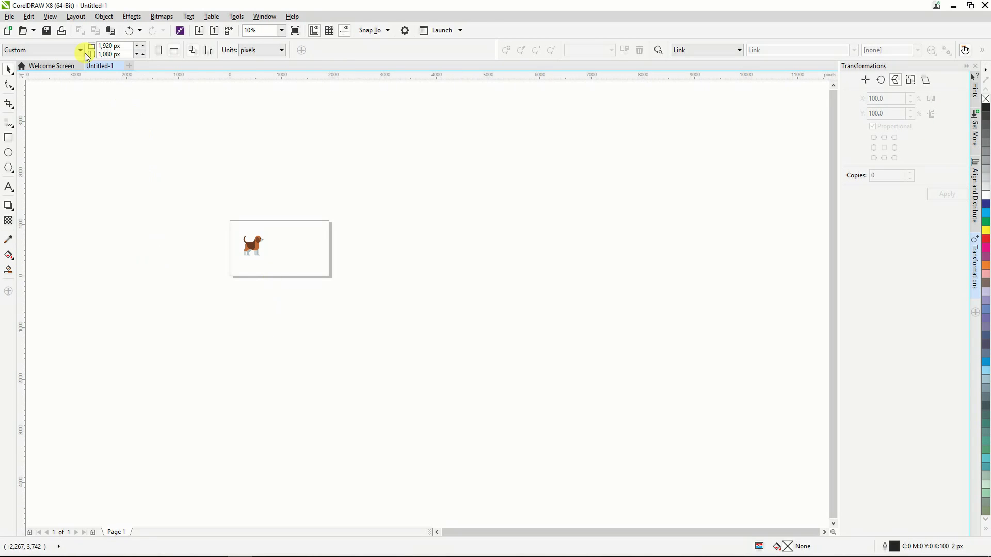
left_click(282, 52)
left_click(273, 63)
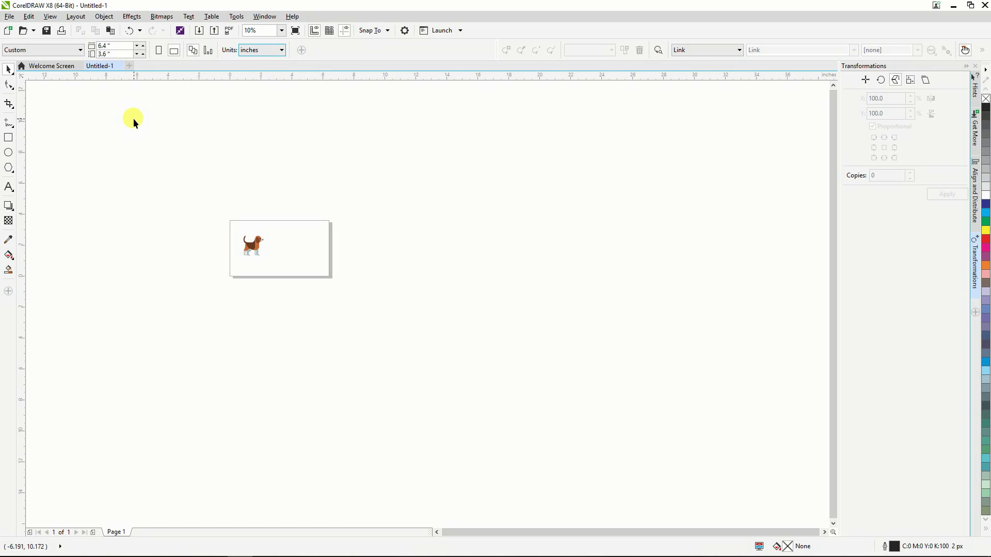
Set the page size to 96 inches wide by 48 inches high.
double_click(117, 46)
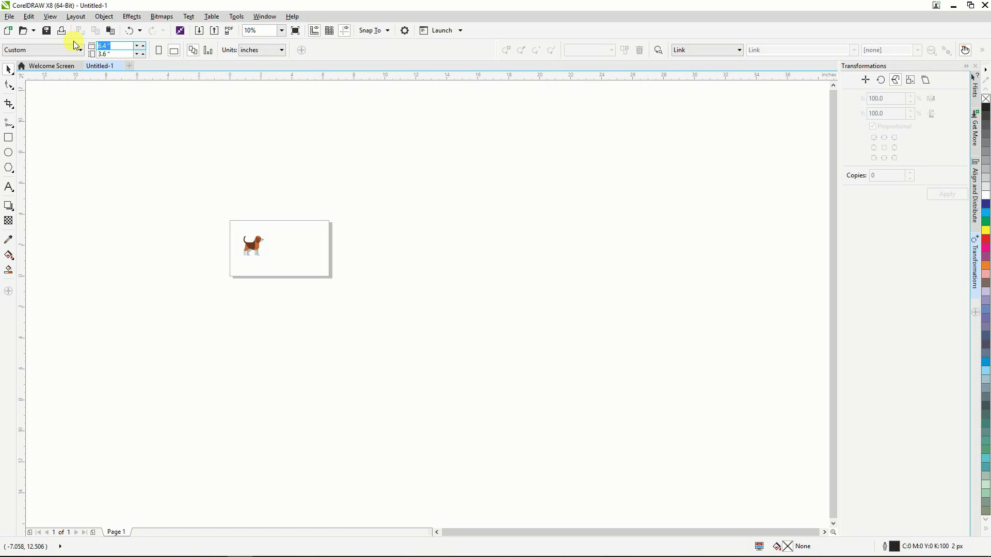
type("96")
key("Tab")
type("4")
key("Return")
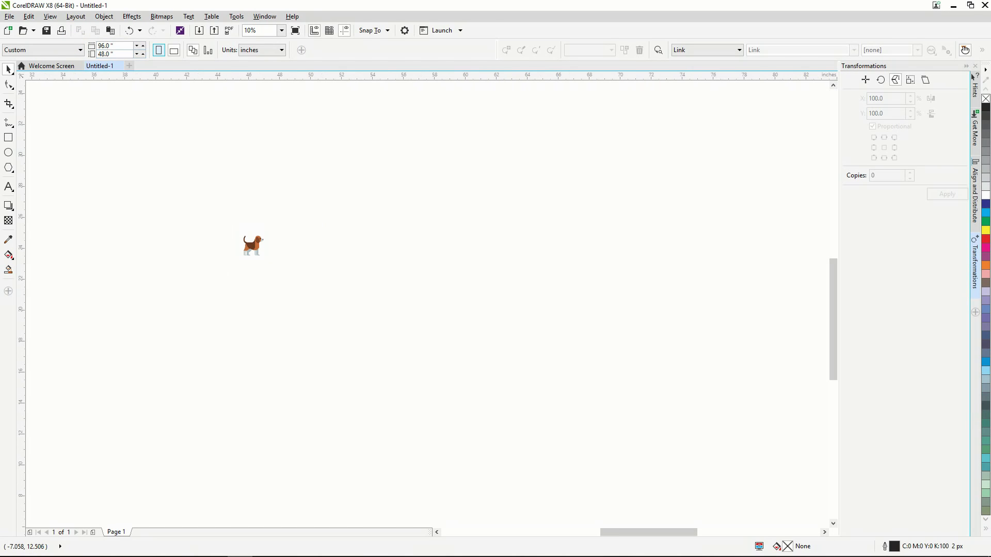
Enlarge the dog bitmap to about 45.9 by 45 inches so it fills the left half of the page.
scroll(505, 284, "down", 5)
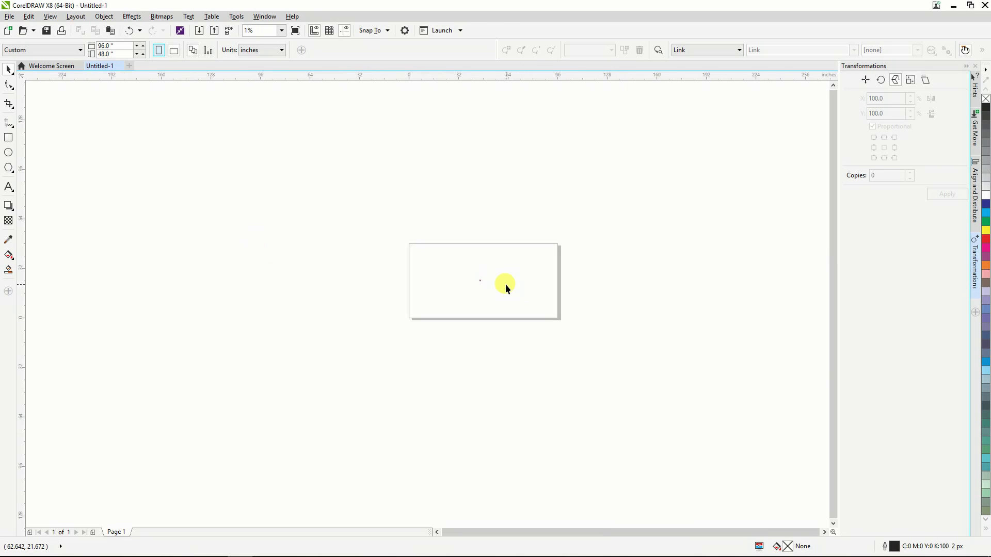
scroll(506, 281, "up", 3)
scroll(509, 281, "down", 3)
scroll(522, 284, "up", 3)
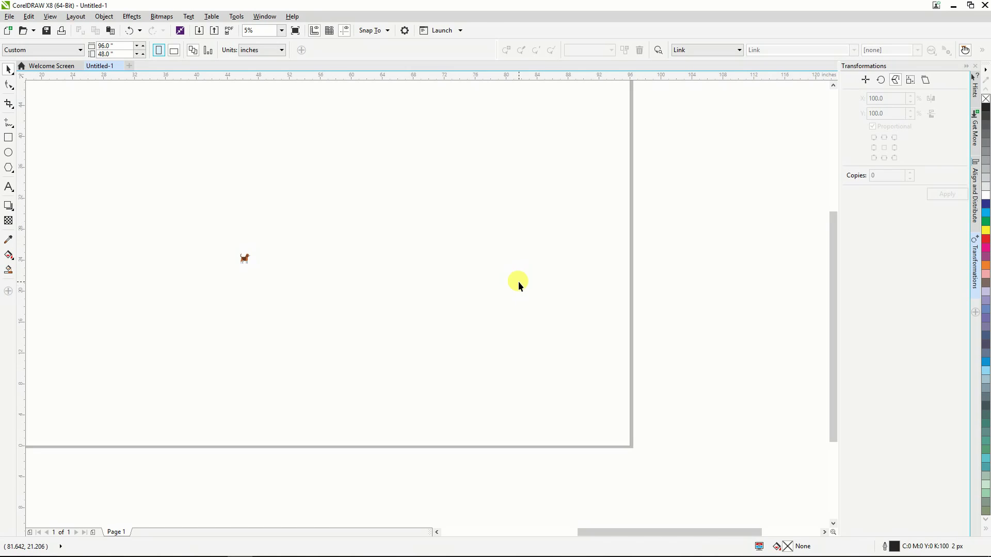
scroll(518, 281, "down", 3)
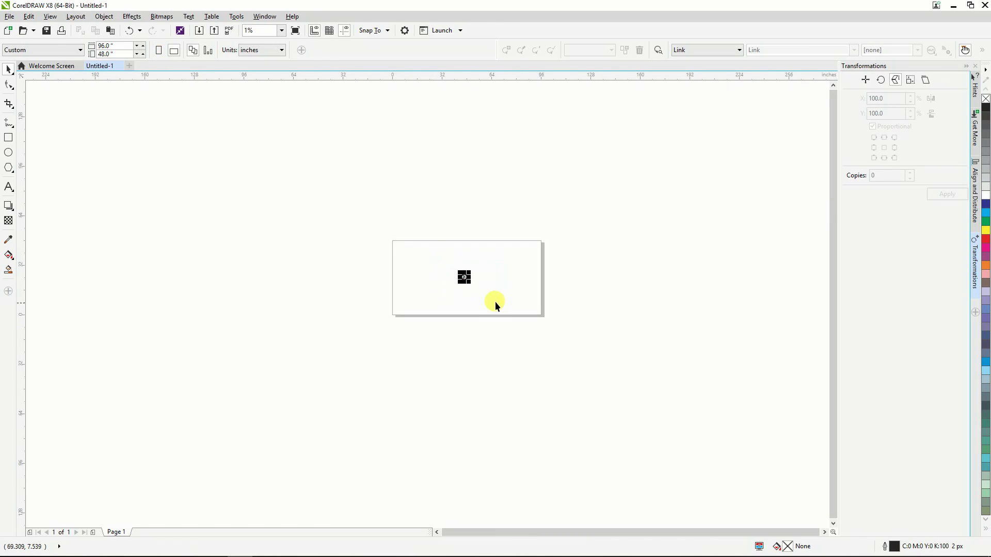
key("ctrl+a")
left_click_drag(458, 283, 423, 318)
left_click_drag(424, 273, 386, 230)
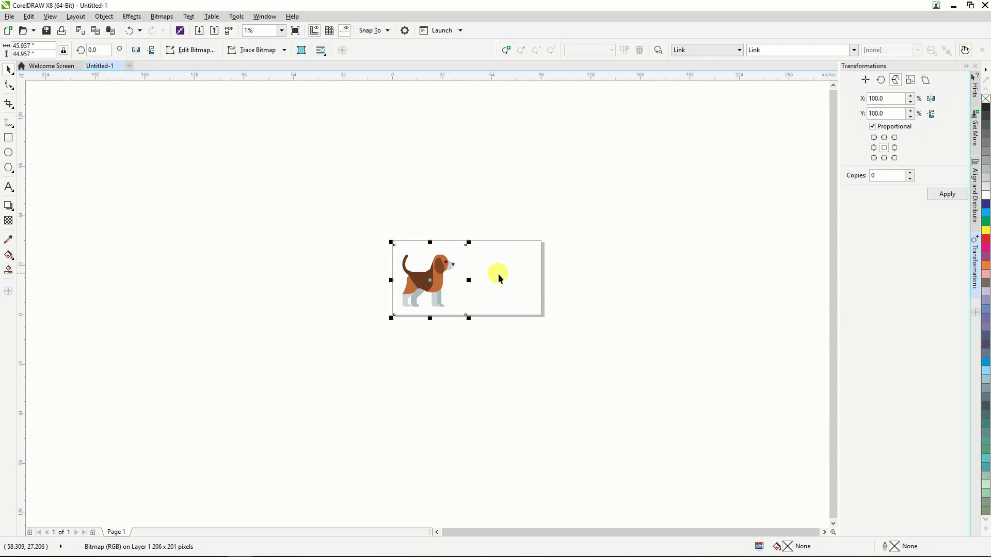
Inspect the enlarged dog bitmap's edge quality around the eye, nose and ear.
left_click(546, 292)
scroll(450, 268, "up", 3)
scroll(432, 262, "up", 5)
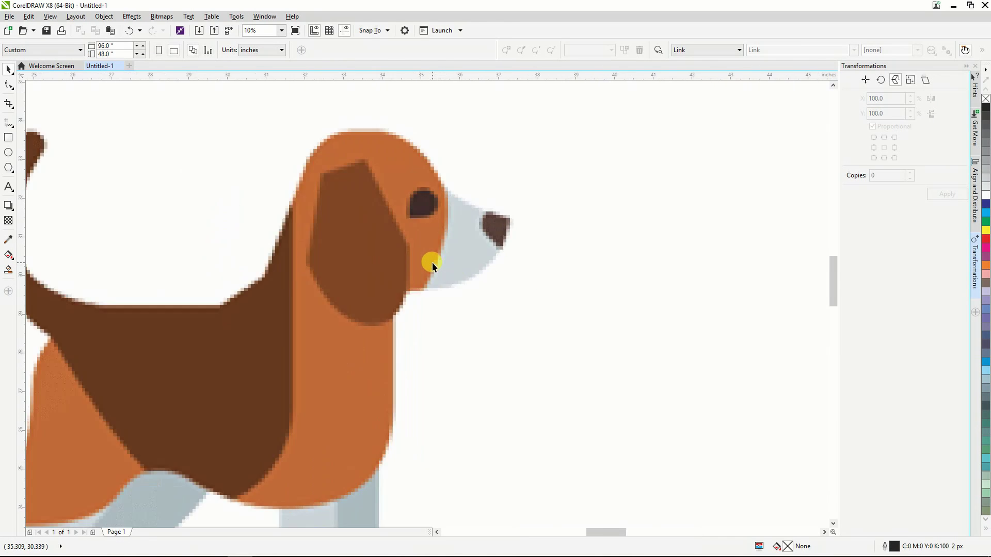
scroll(420, 250, "down", 1)
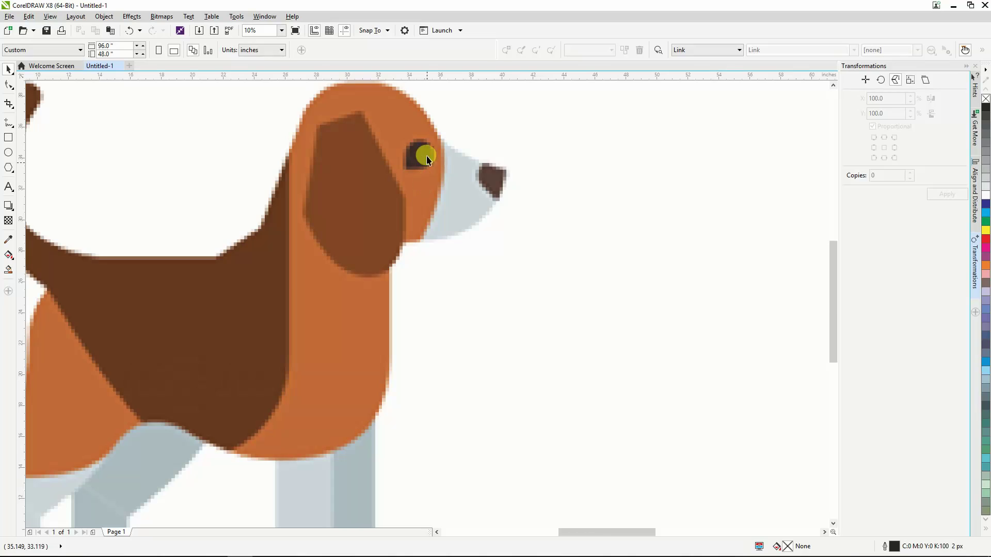
scroll(445, 130, "up", 4)
scroll(437, 156, "down", 2)
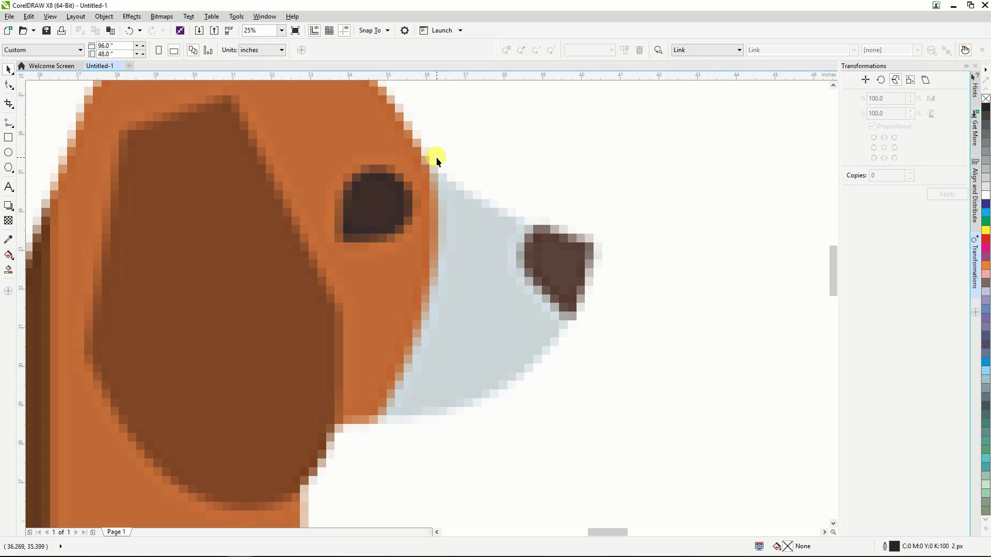
scroll(435, 157, "down", 5)
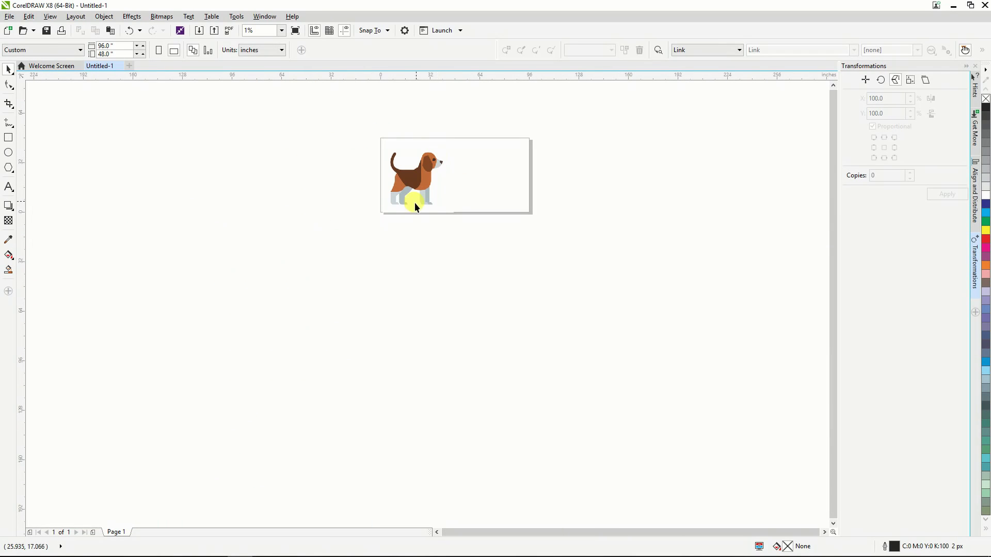
Shrink the dog bitmap to about 8.8 by 8.6 inches and reposition it near the middle of the page.
left_click(408, 205)
left_click_drag(382, 212, 428, 166)
scroll(472, 173, "up", 4)
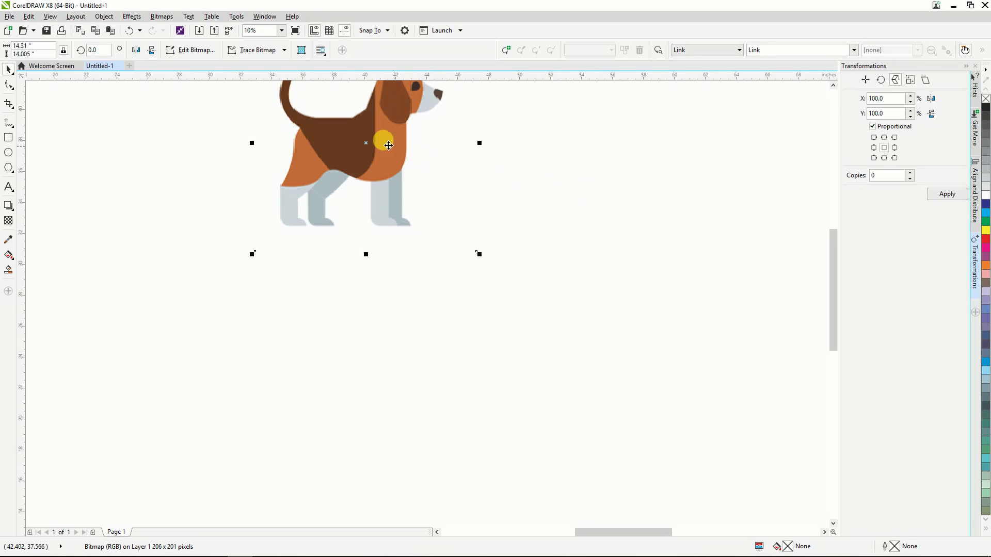
left_click_drag(385, 142, 370, 251)
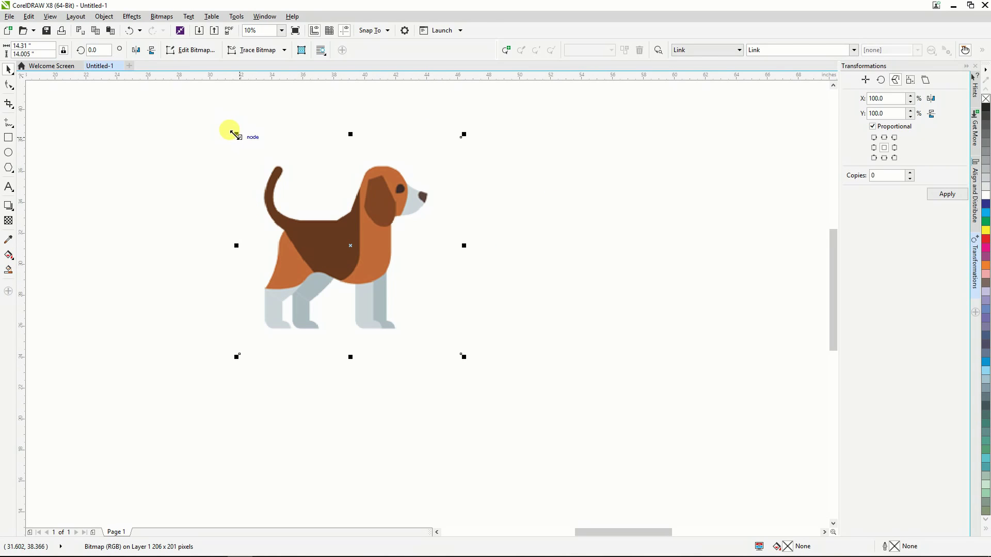
left_click_drag(235, 135, 322, 216)
scroll(637, 260, "down", 2)
scroll(636, 260, "up", 5)
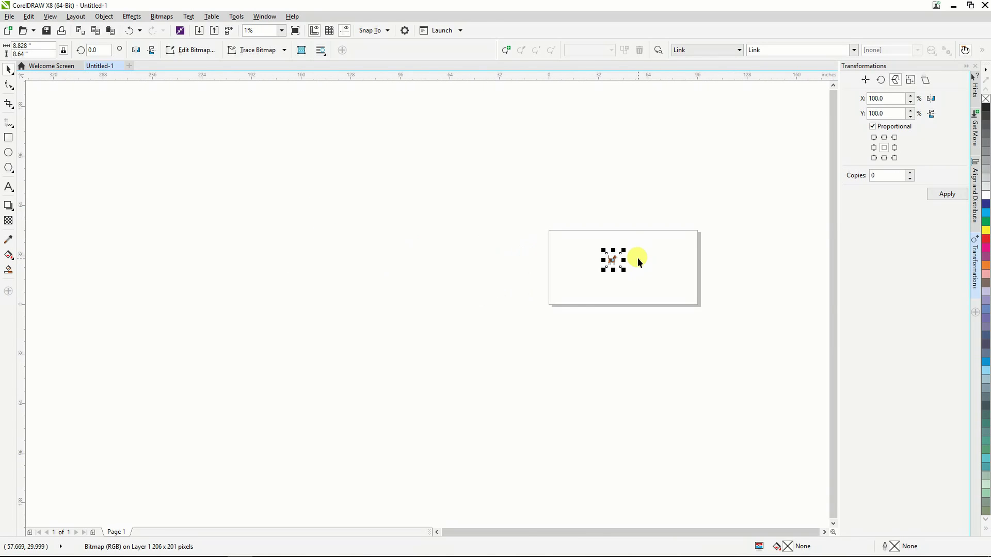
scroll(360, 240, "down", 3)
scroll(147, 212, "up", 3)
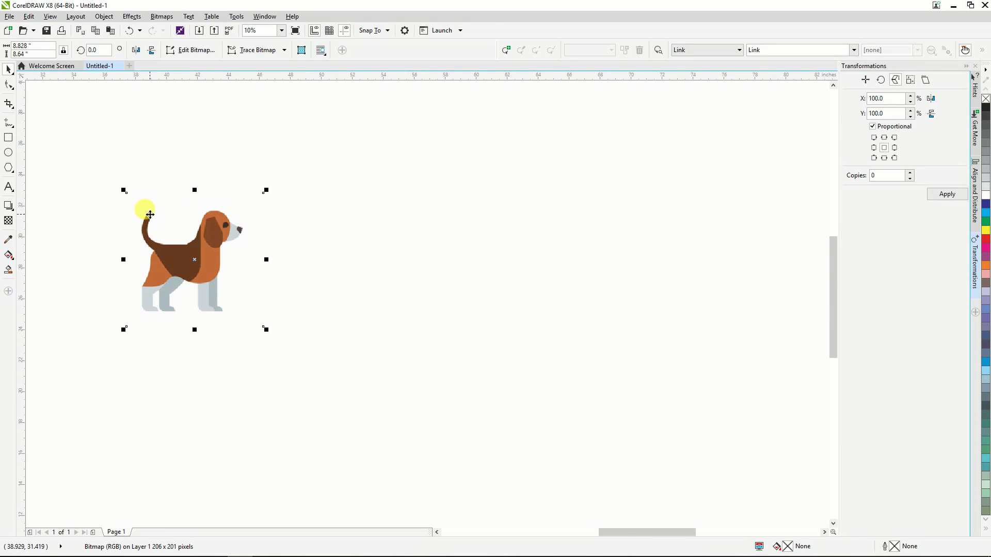
scroll(369, 209, "down", 3)
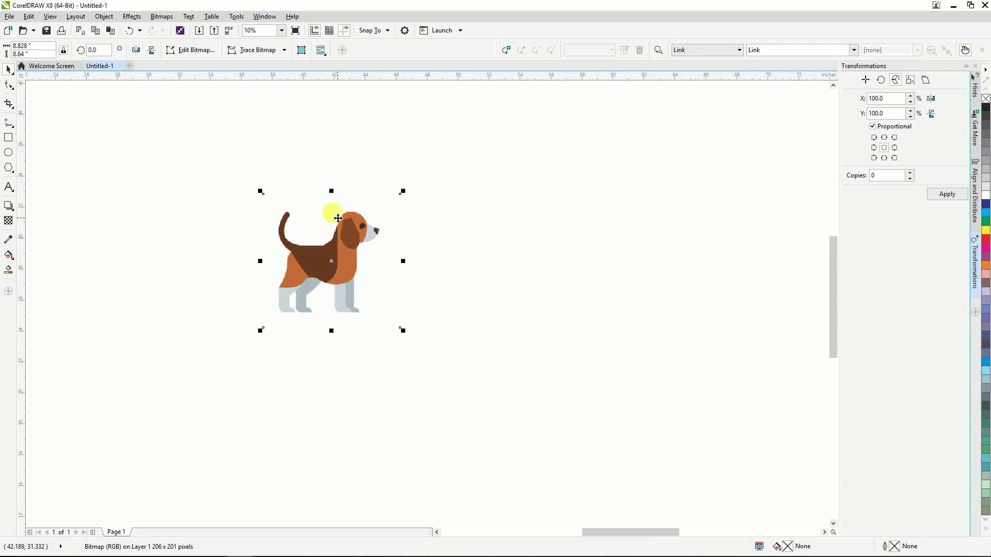
Start an Outline Trace of the dog bitmap with the Detailed Logo image type.
left_click(502, 254)
left_click(317, 235)
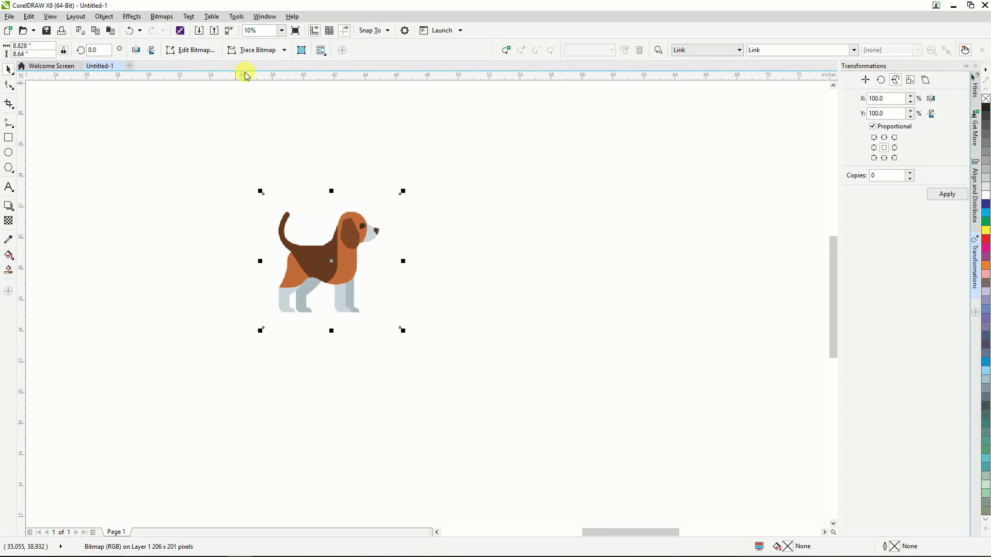
left_click(259, 53)
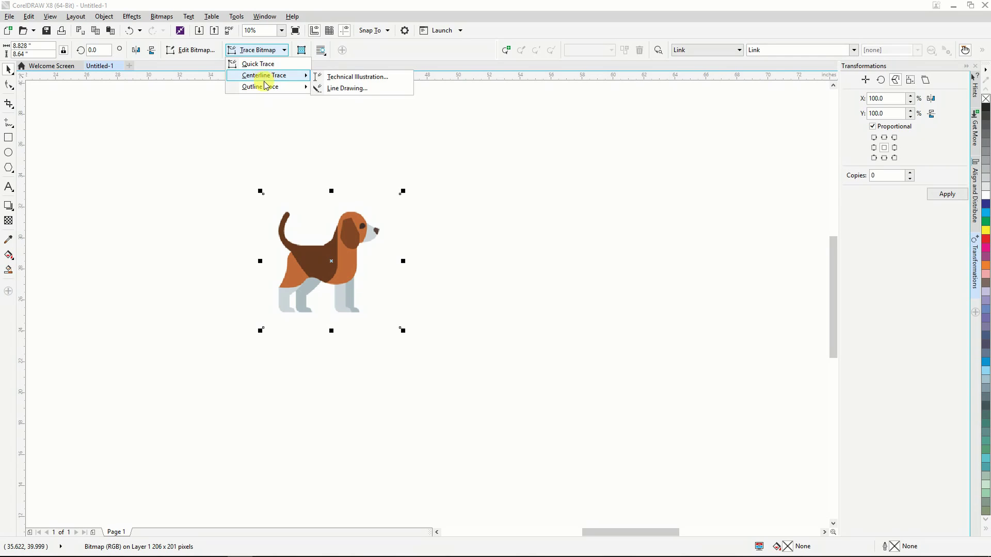
mouse_move(264, 88)
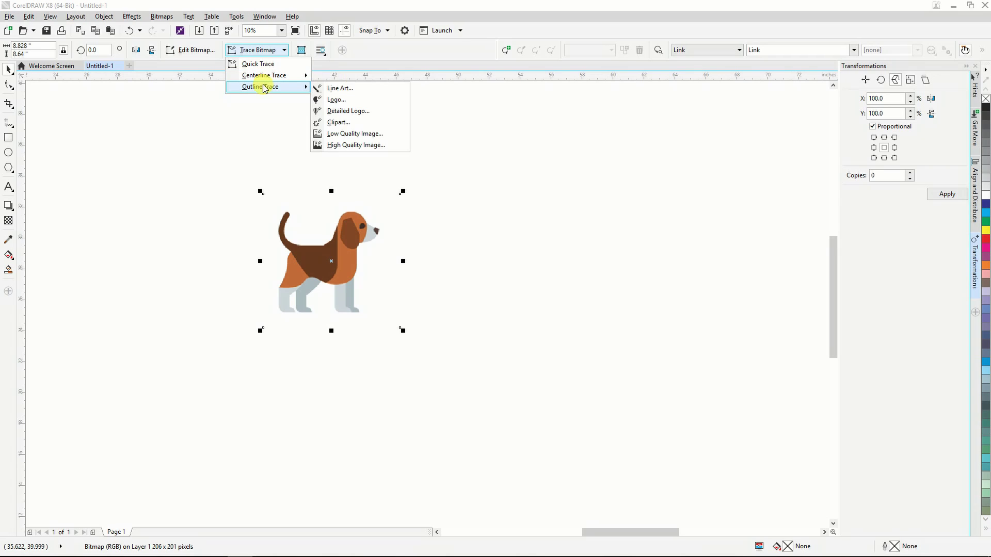
left_click(337, 111)
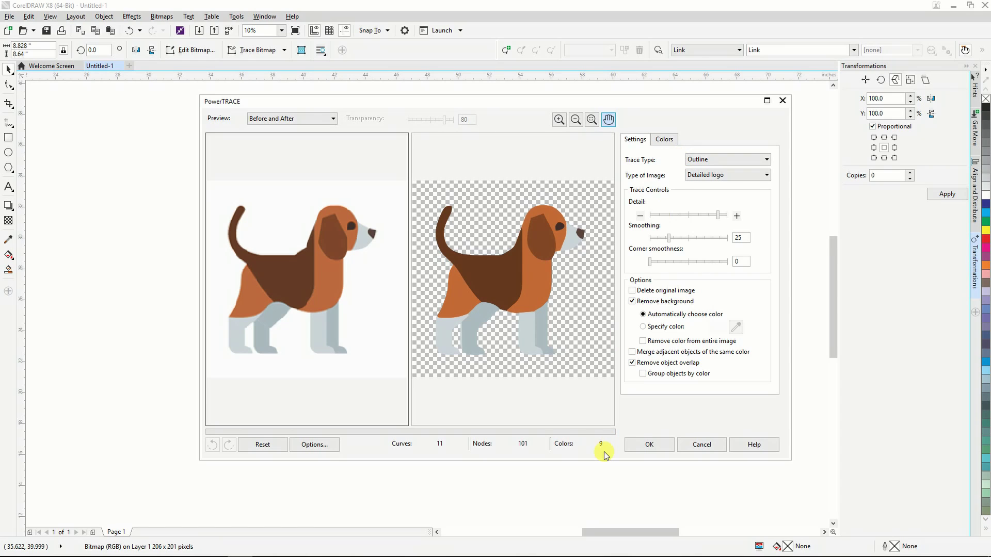
Merge the trace's two darkest browns used for the eye and nose, R64 G43 B40 and R91 G66 B58.
left_click(664, 140)
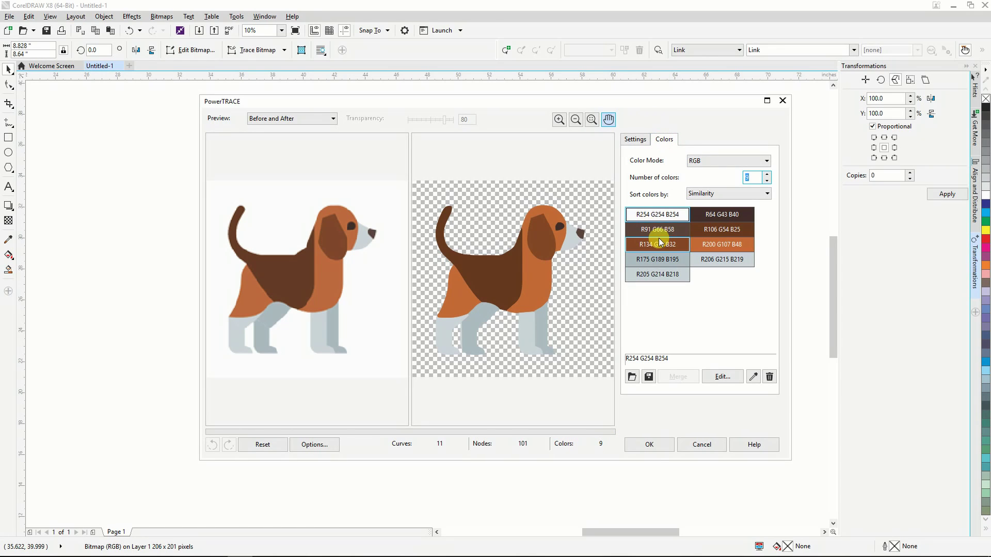
left_click(712, 217)
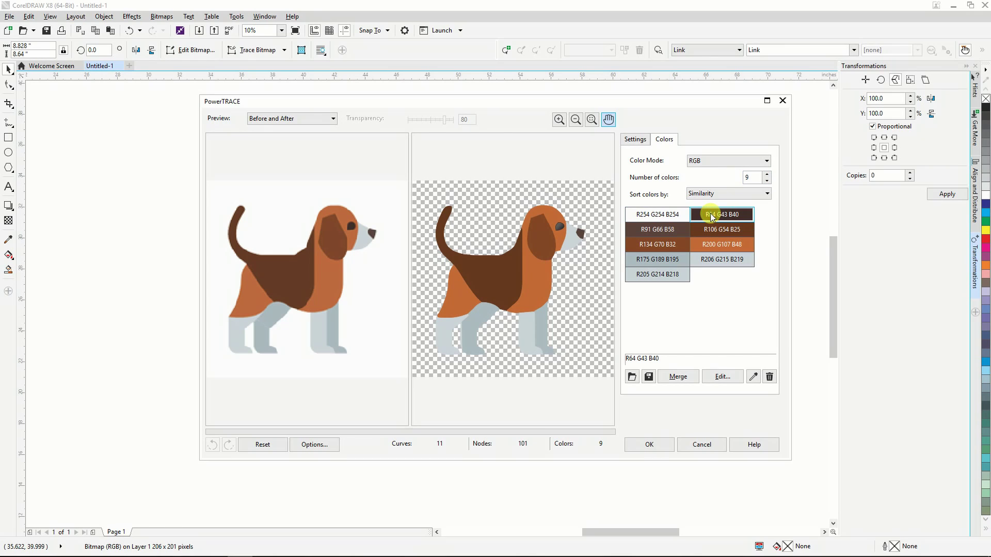
left_click(644, 230)
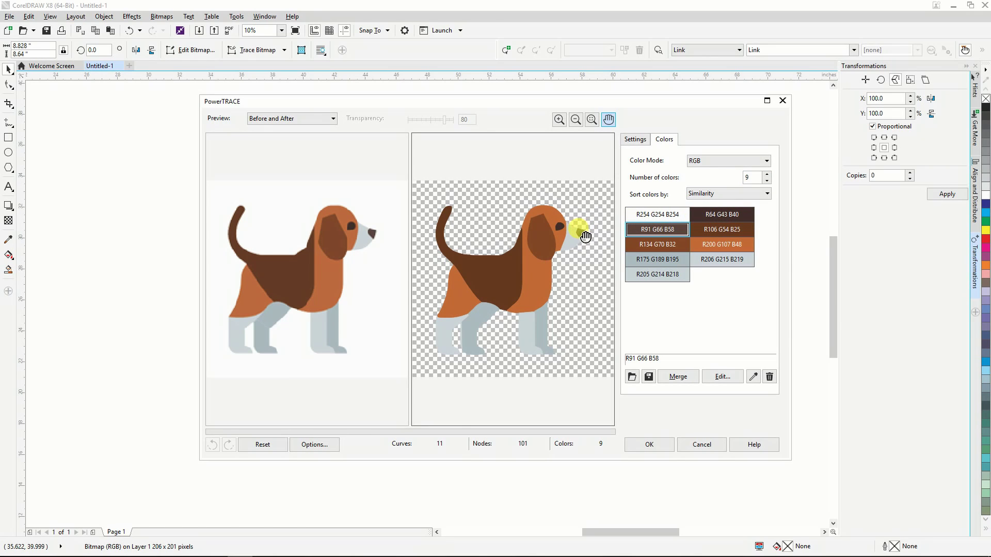
left_click(707, 220, "ctrl")
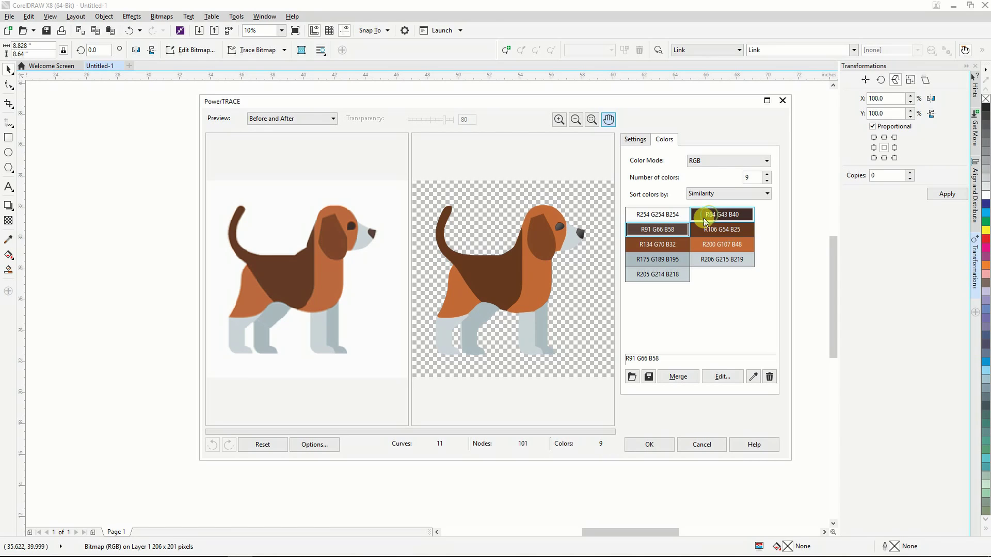
left_click(660, 229)
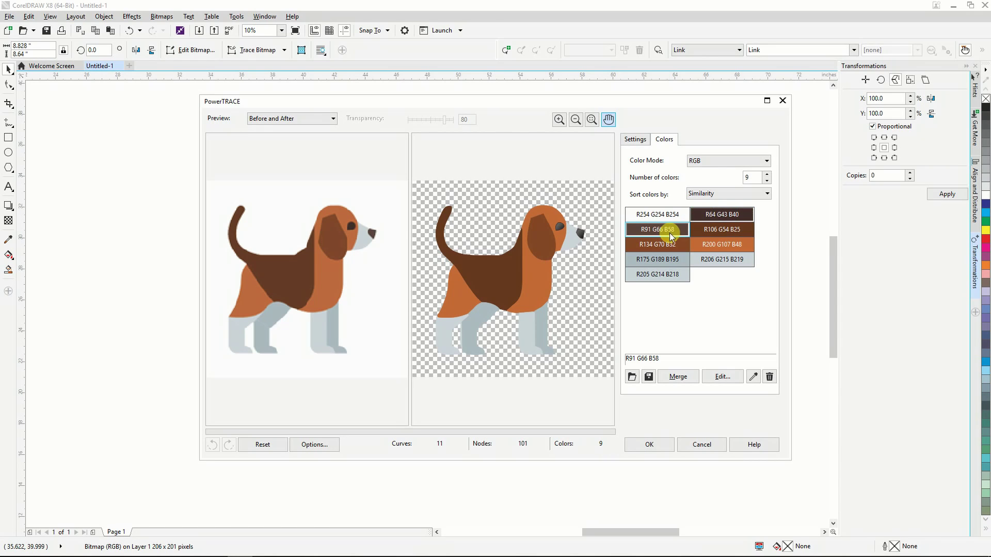
left_click(670, 378)
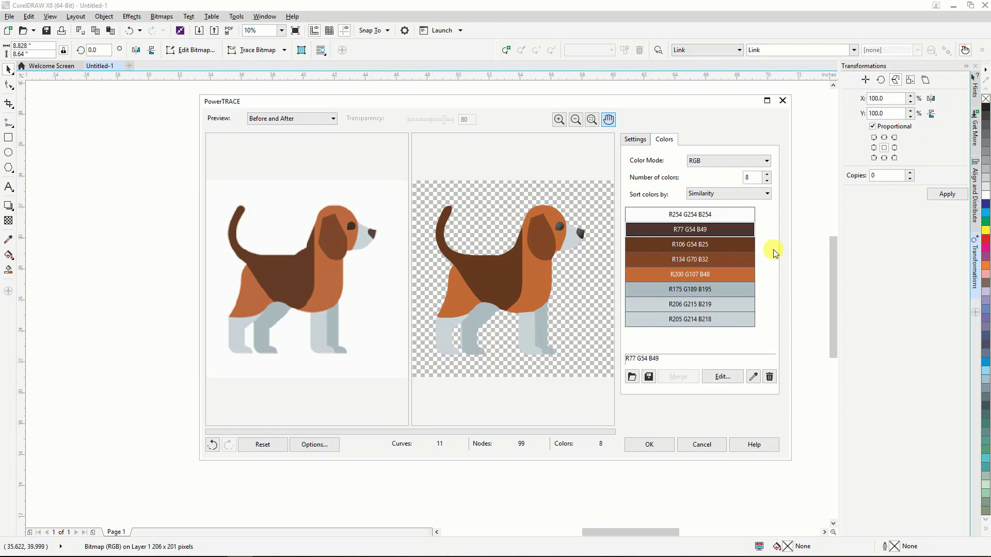
Merge the two light grays of the muzzle and legs, R206 G215 B219 and R205 G214 B218.
left_click(686, 321)
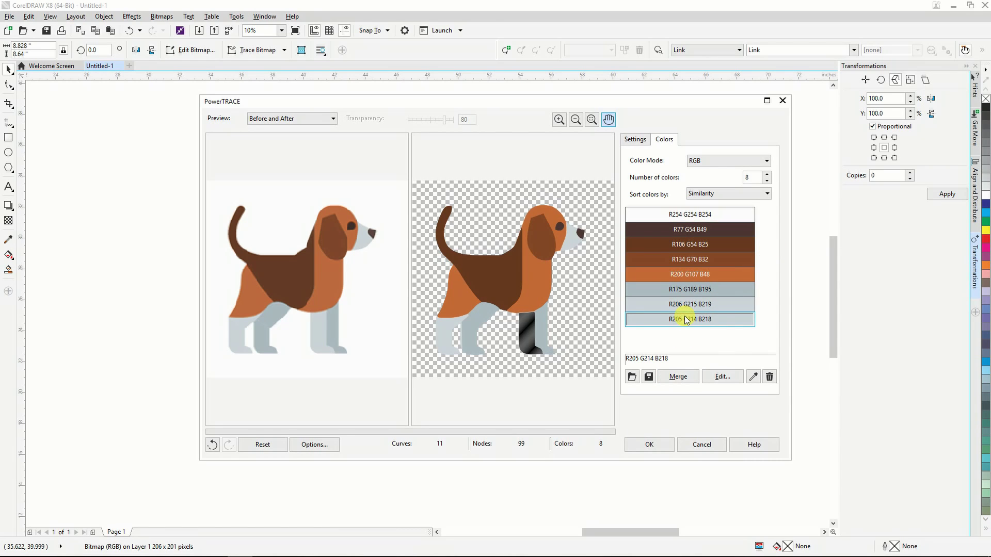
left_click(686, 305)
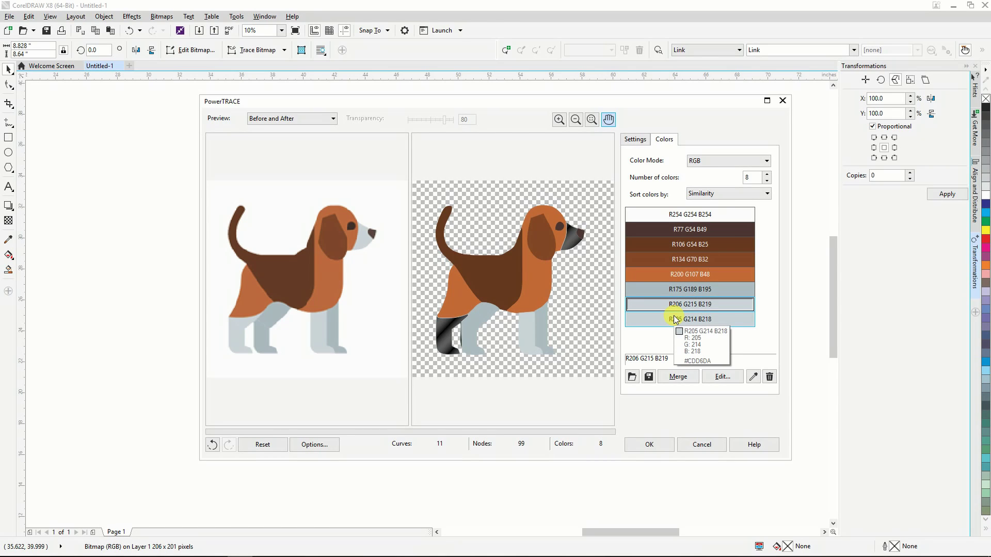
left_click(675, 319, "ctrl")
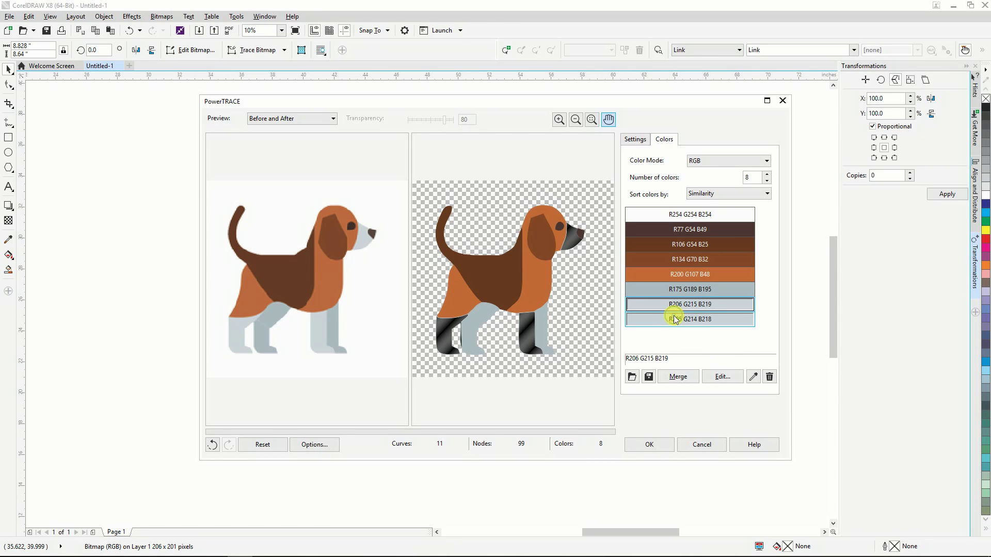
left_click(673, 377)
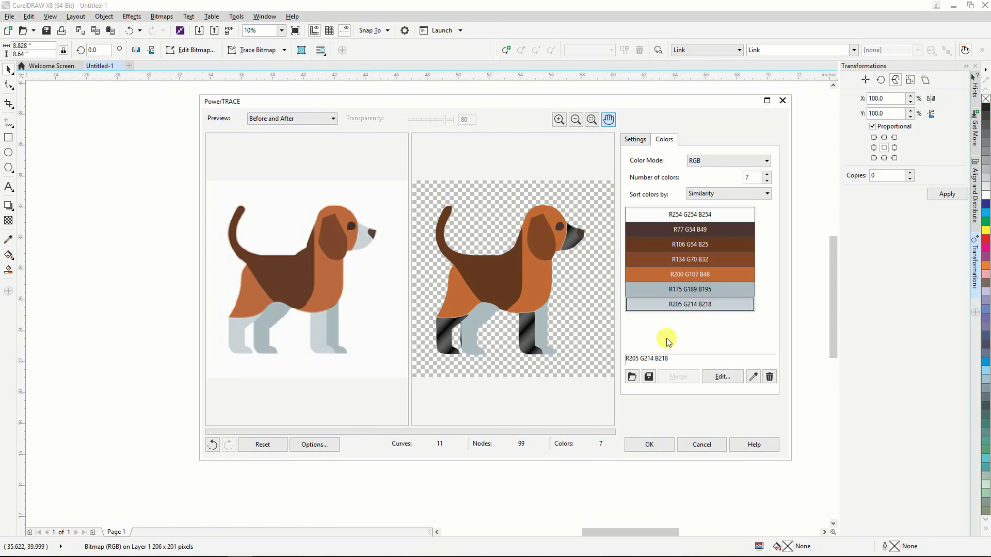
Check which areas use the remaining trace colors and merge the back and ear browns, R106 G54 B25 and R134 G70 B32.
left_click(664, 290)
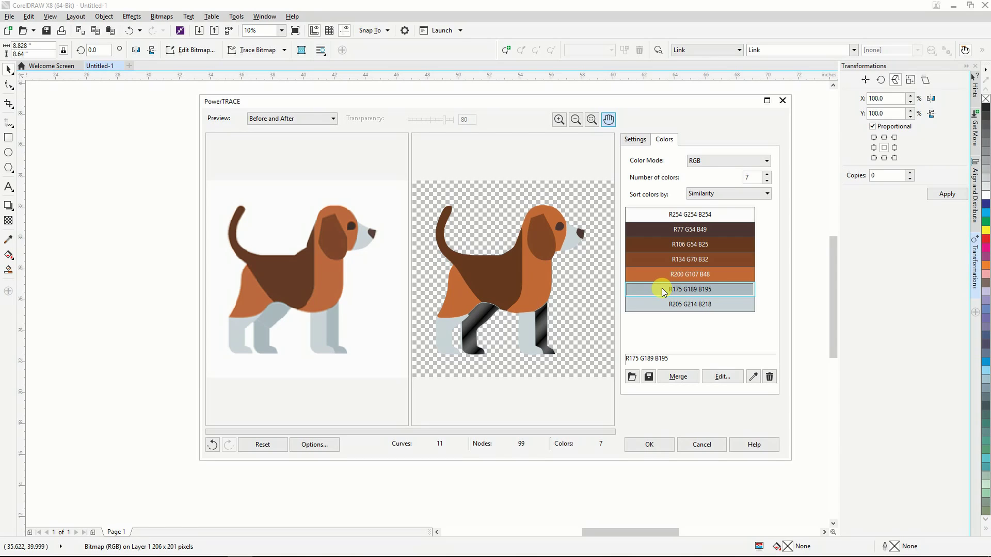
left_click(665, 275)
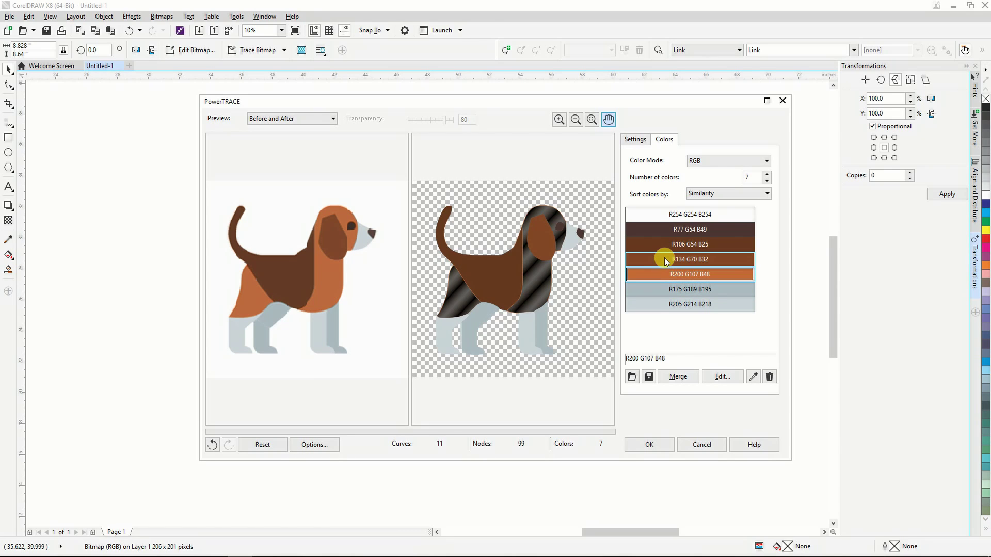
left_click(666, 260)
left_click(665, 245)
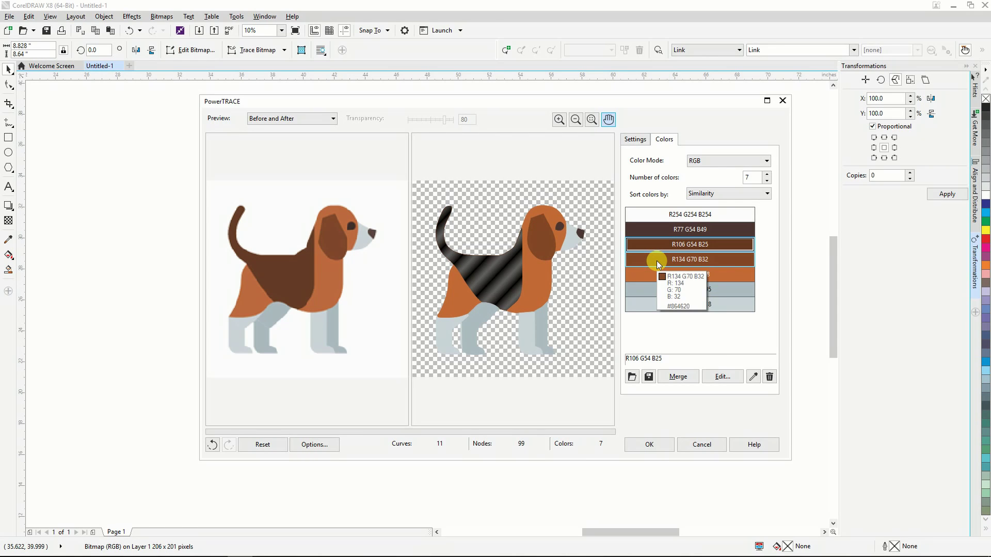
left_click(656, 261, "ctrl")
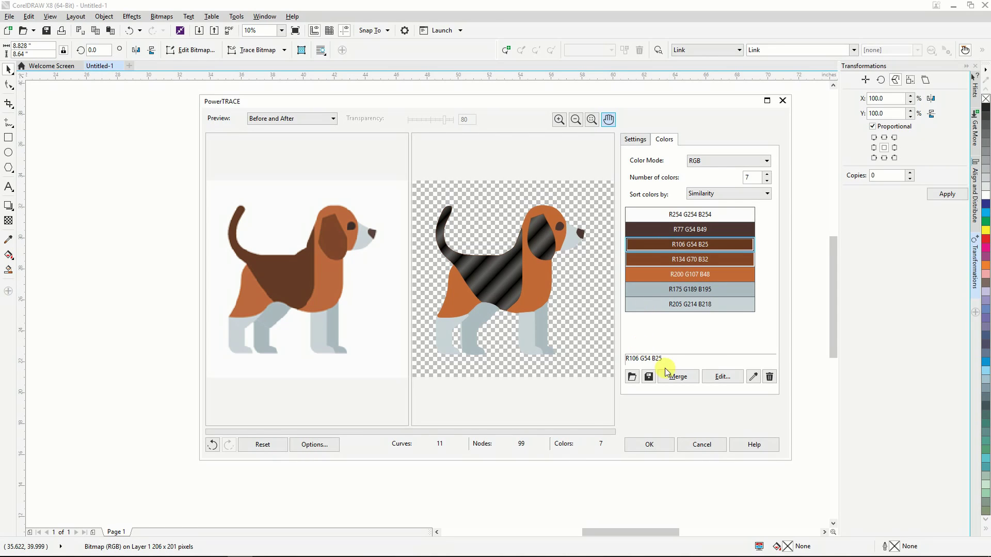
left_click(682, 377)
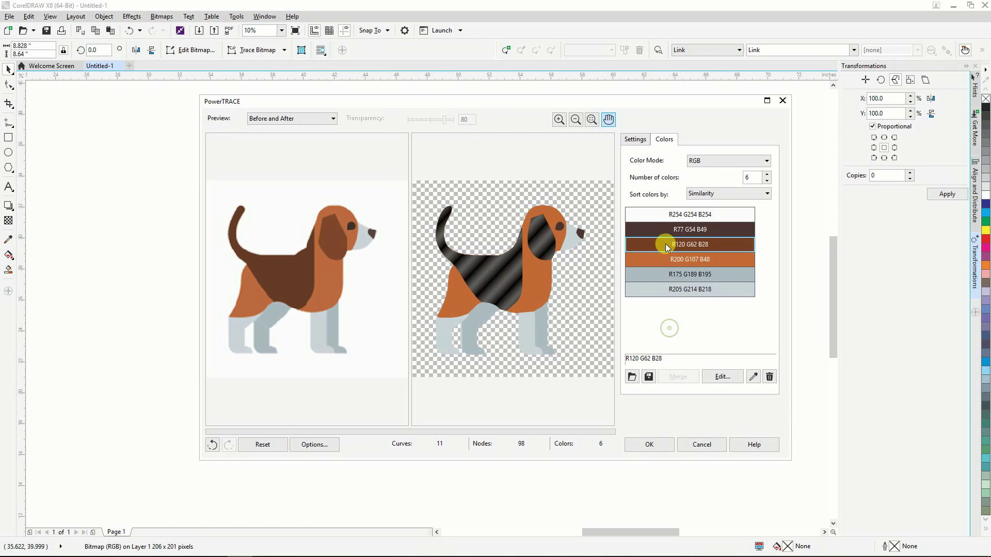
Delete the near-white color R254 G254 B254 from the trace palette and highlight the areas using the darkest brown.
left_click(668, 217)
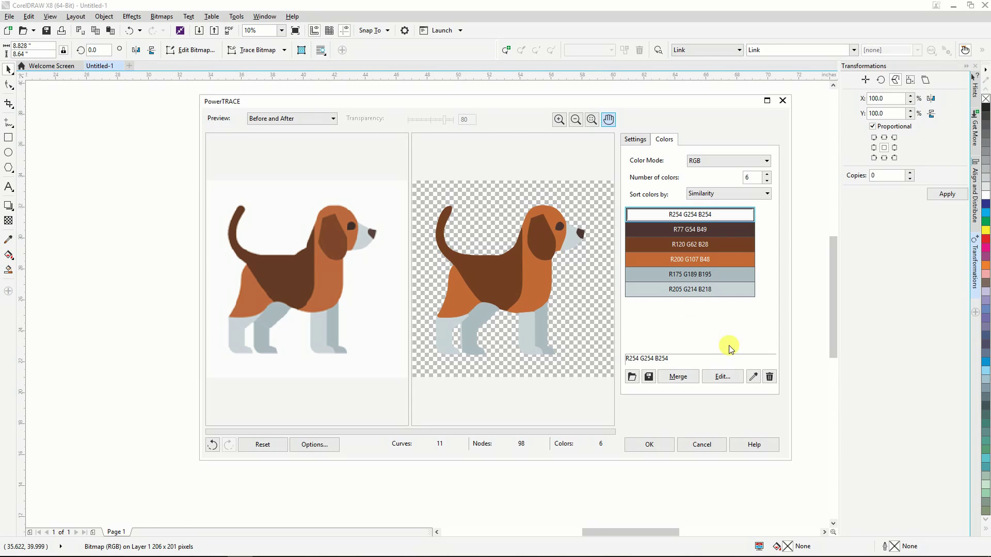
left_click(769, 377)
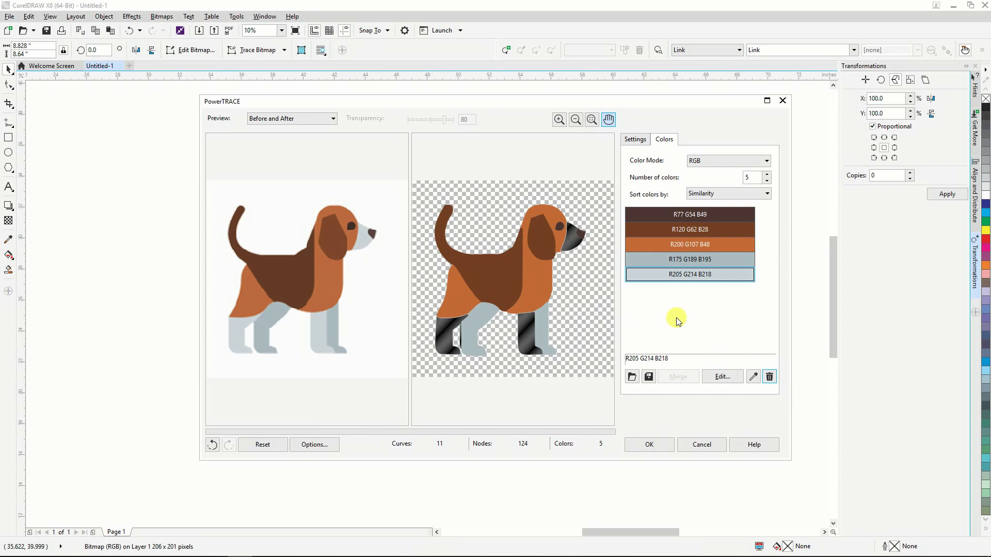
left_click(664, 214)
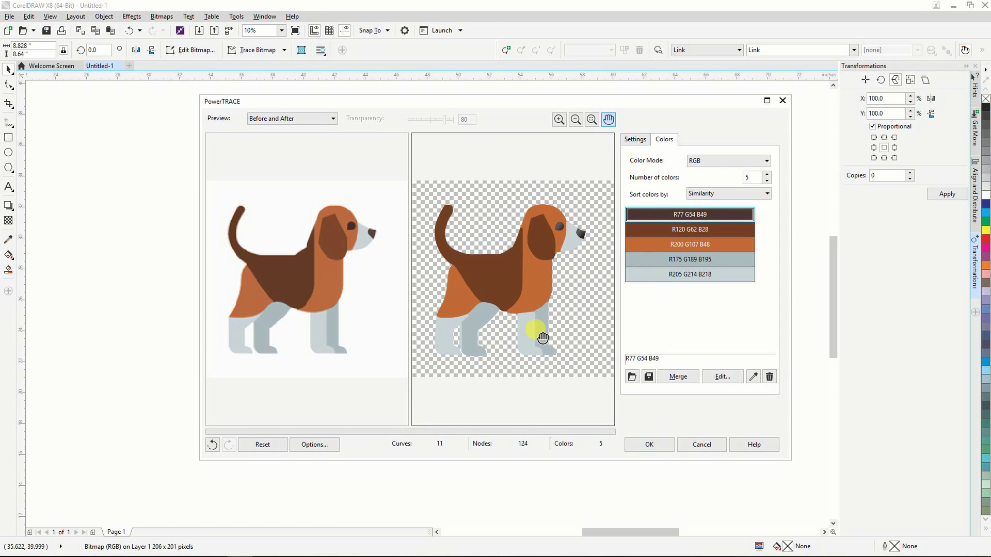
Set the trace smoothing to 19 and apply the trace.
left_click(634, 139)
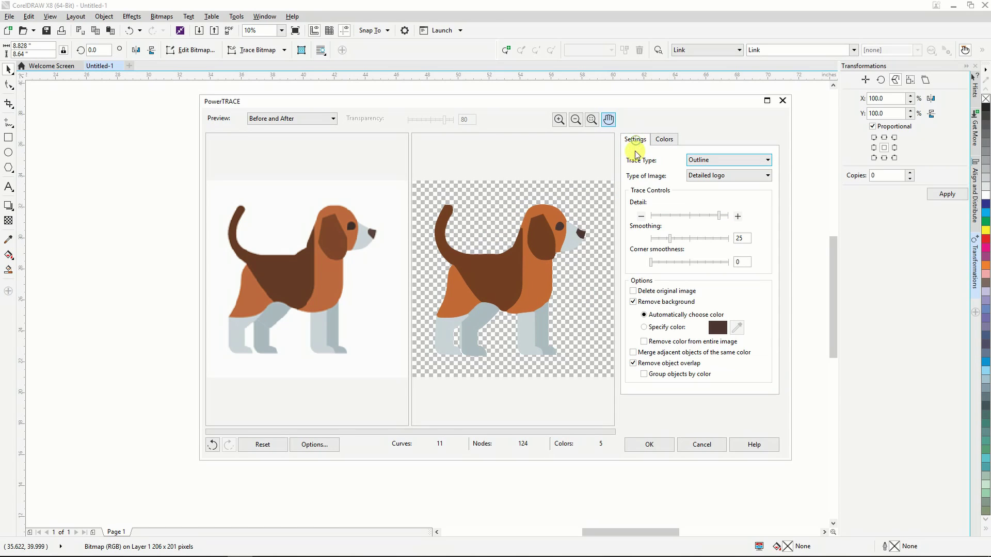
left_click(684, 238)
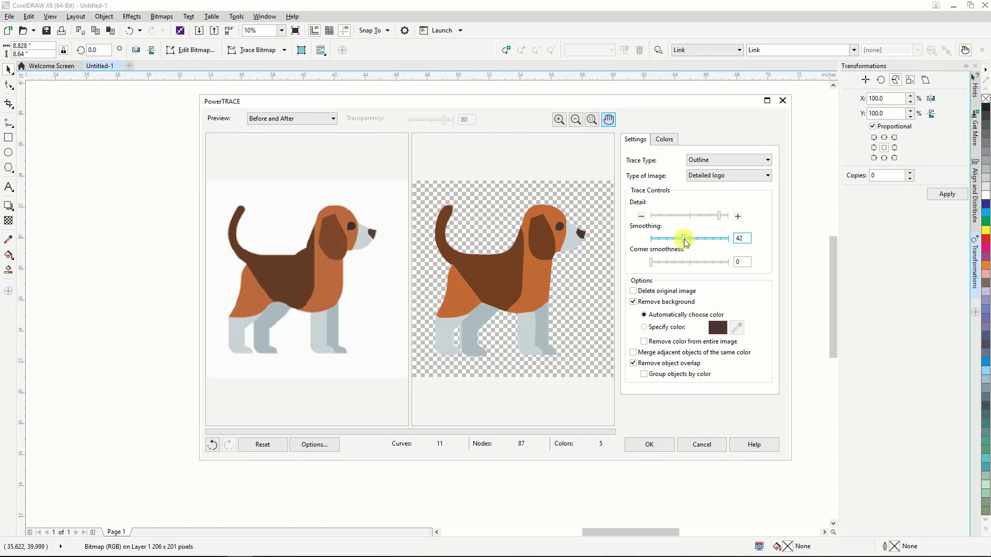
left_click_drag(685, 243, 667, 243)
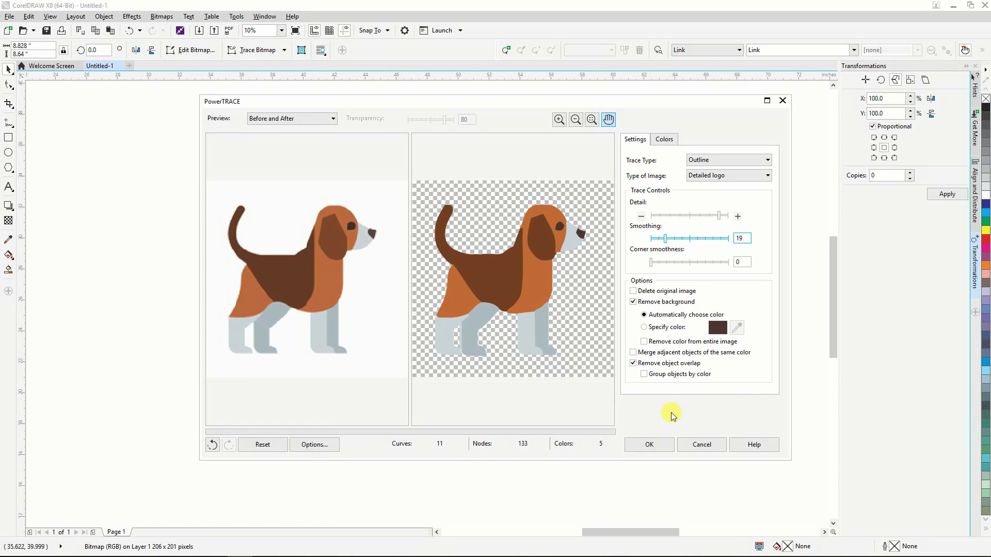
left_click(653, 444)
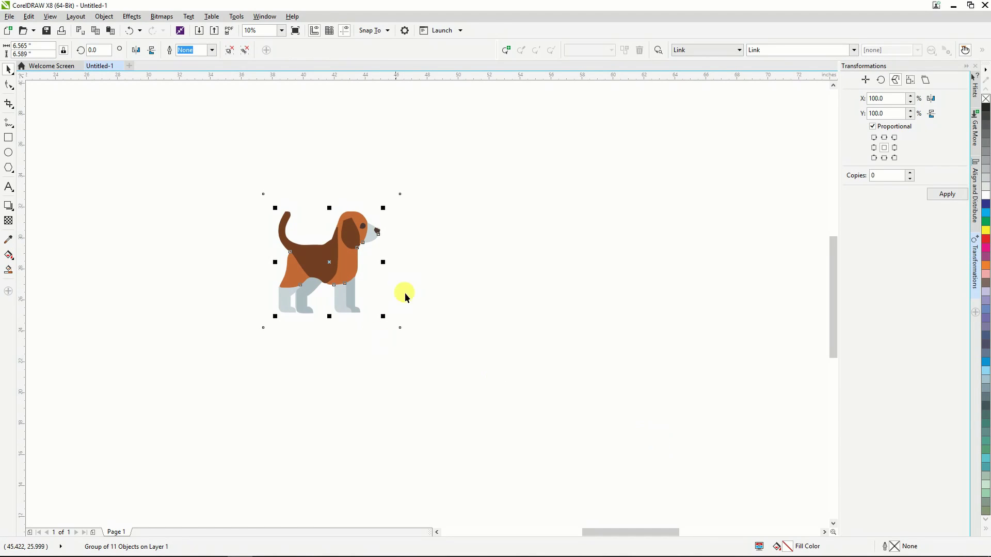
Move the traced vector dog off the bitmap to its right and shift the bitmap dog slightly left.
left_click(346, 264)
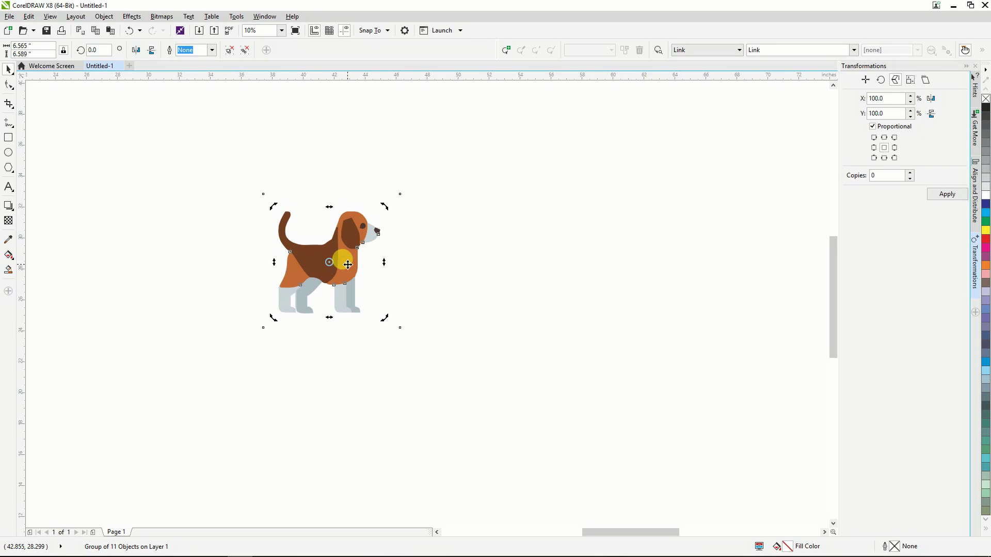
mouse_move(348, 264)
left_mouse_down()
mouse_move(420, 274)
mouse_move(523, 266)
left_mouse_up()
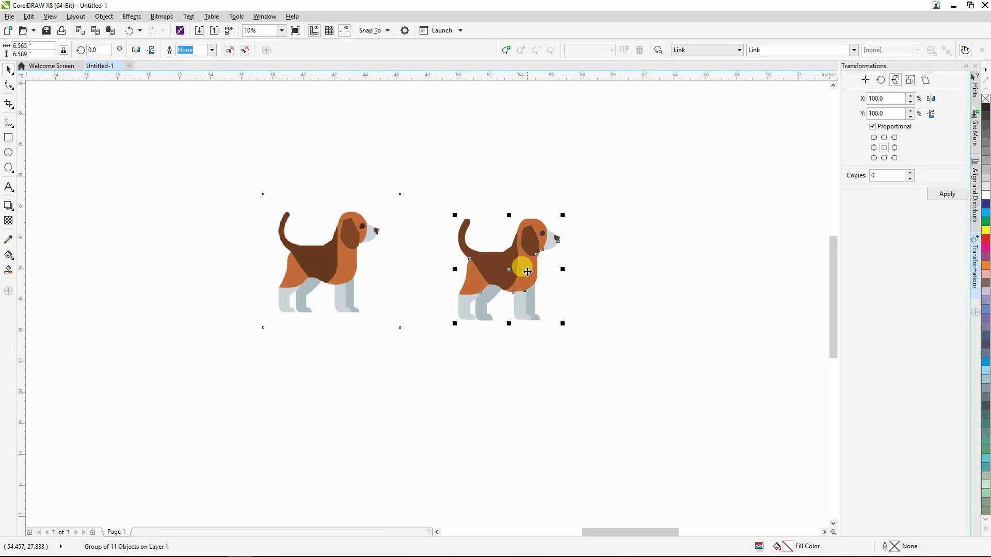
left_click(512, 374)
left_click(331, 261)
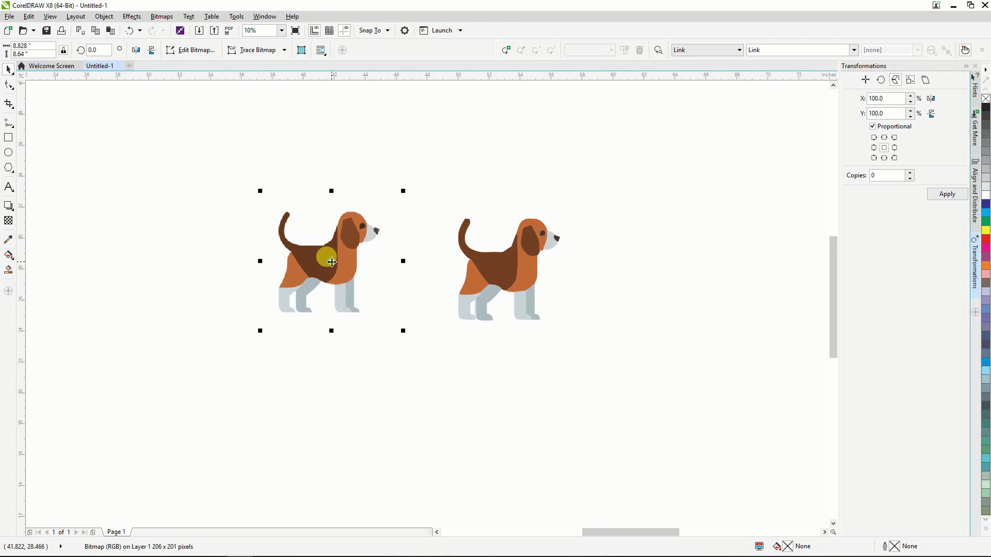
mouse_move(331, 261)
left_mouse_down()
mouse_move(317, 293)
mouse_move(317, 264)
left_mouse_up()
left_click(453, 360)
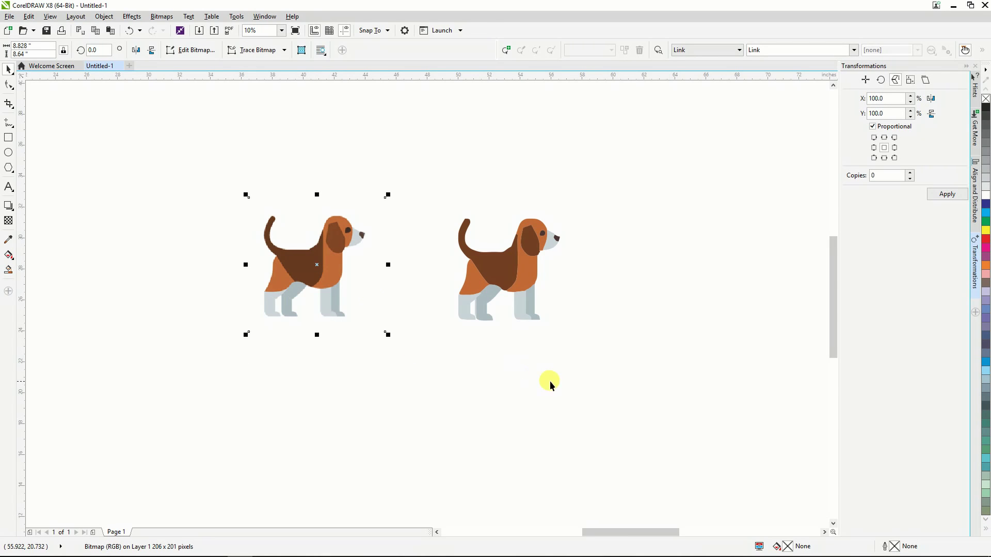
Flip the vector dog horizontally so it faces the bitmap dog, with a width of about 6.6 inches.
left_click(499, 283)
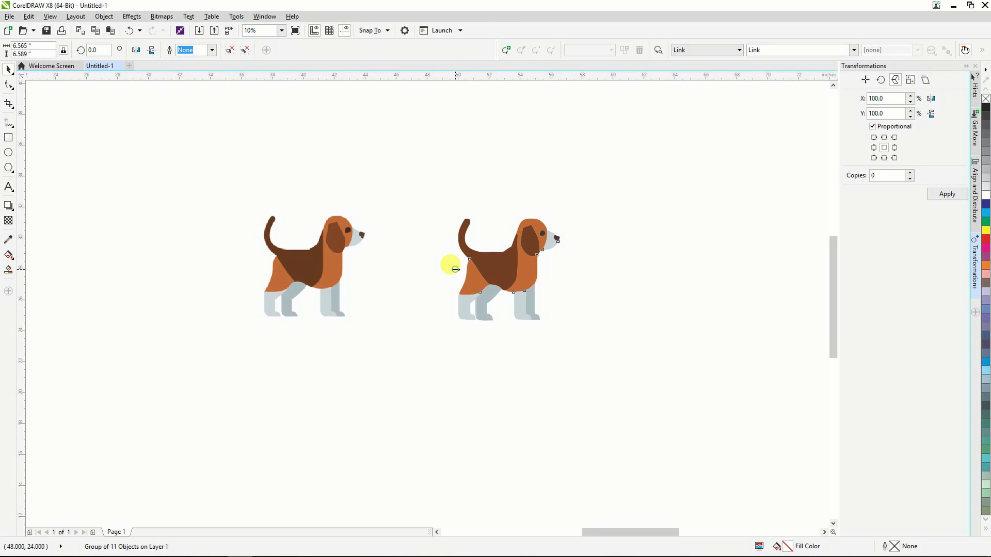
left_click_drag(452, 267, 665, 272)
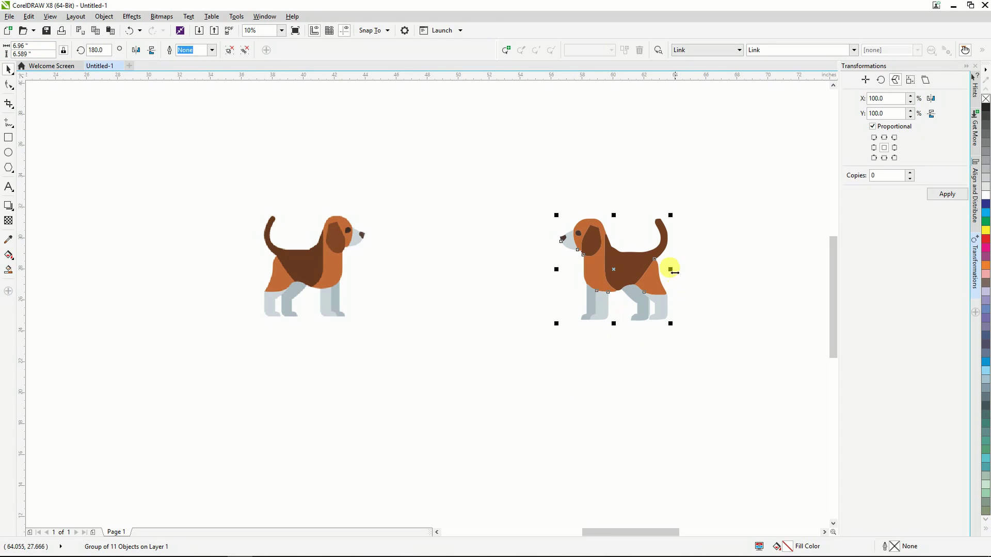
left_click_drag(673, 272, 669, 270)
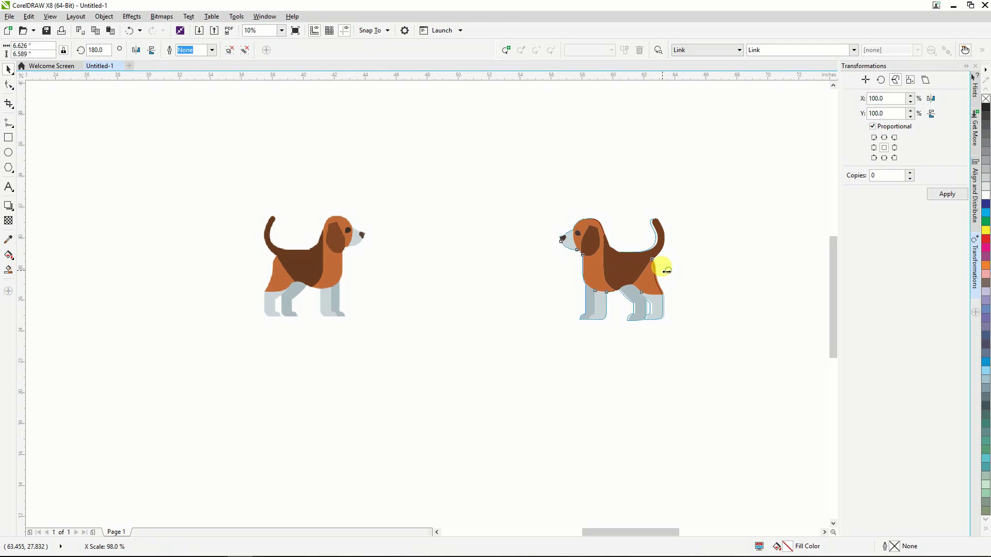
left_click(621, 341)
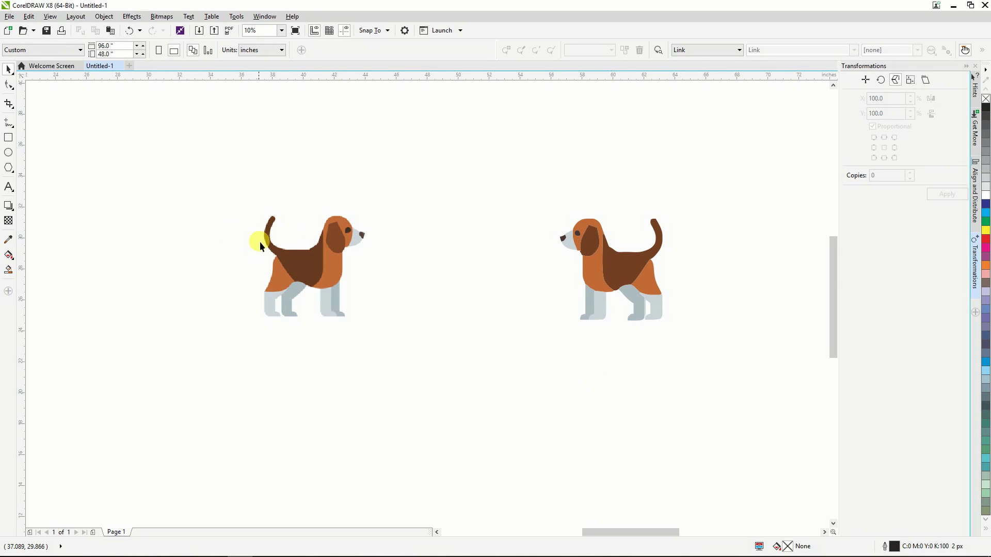
Enlarge the bitmap dog to about 45.4 by 44.4 inches on the page's left half and the vector dog to fill the right half.
scroll(277, 223, "down", 5)
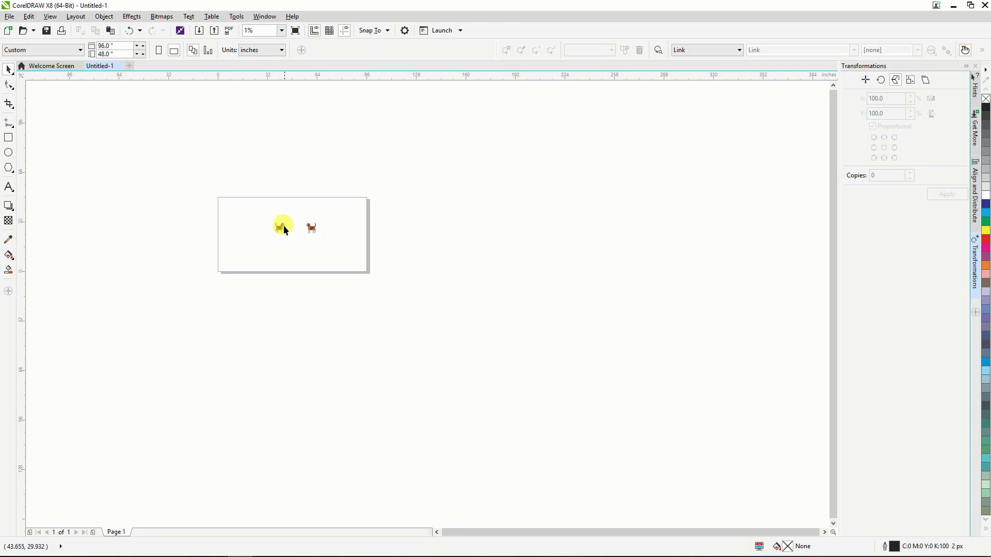
left_click_drag(283, 227, 291, 284)
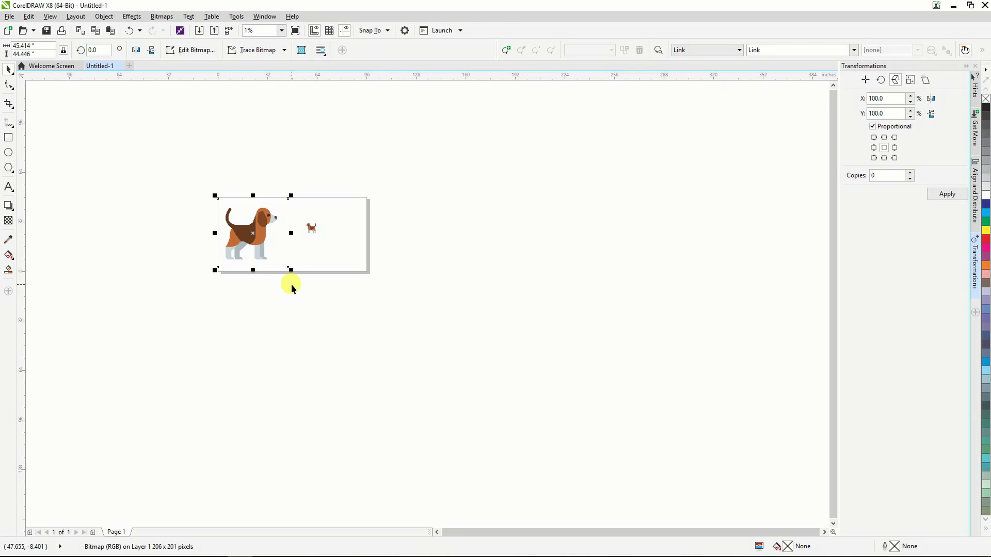
left_click(314, 228)
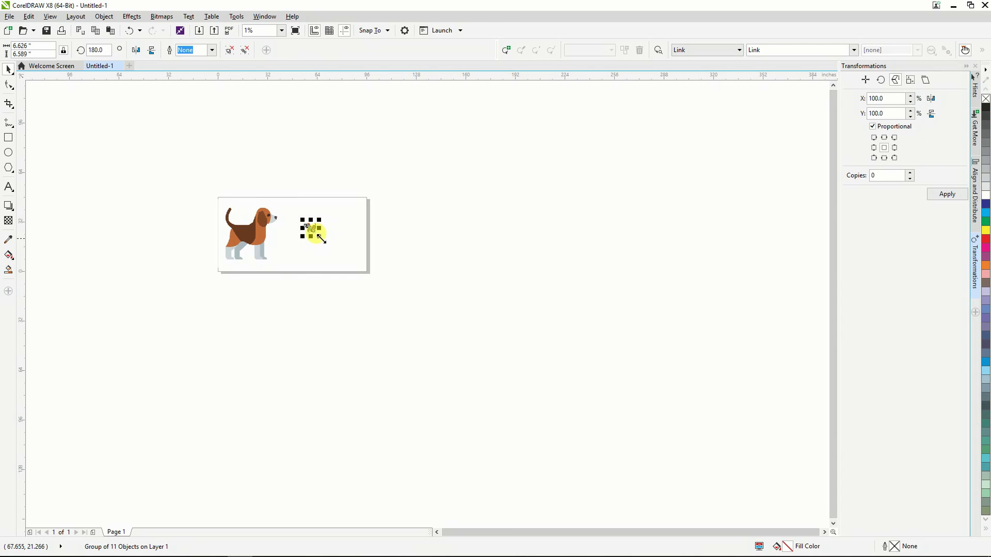
left_click_drag(320, 237, 374, 272)
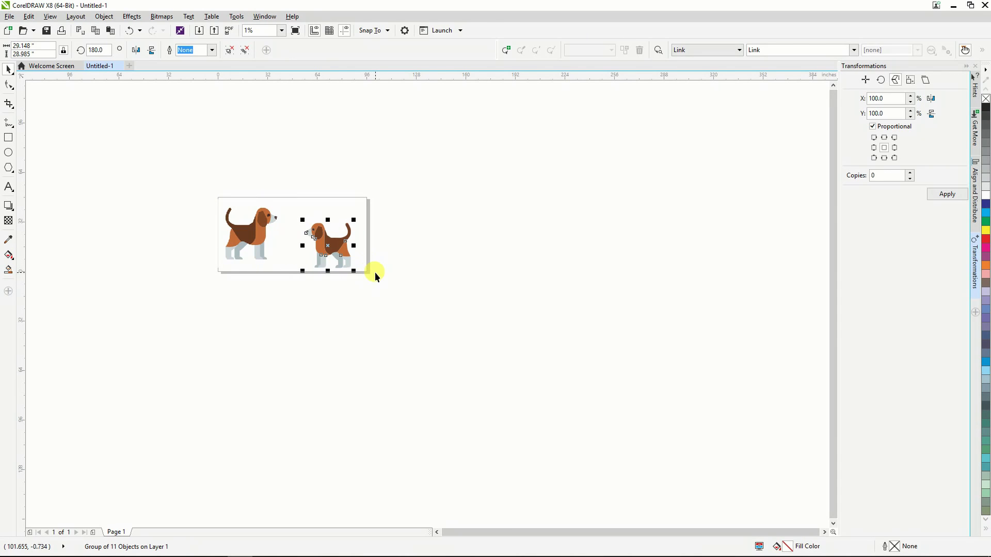
left_click_drag(302, 219, 282, 197)
left_click(294, 315)
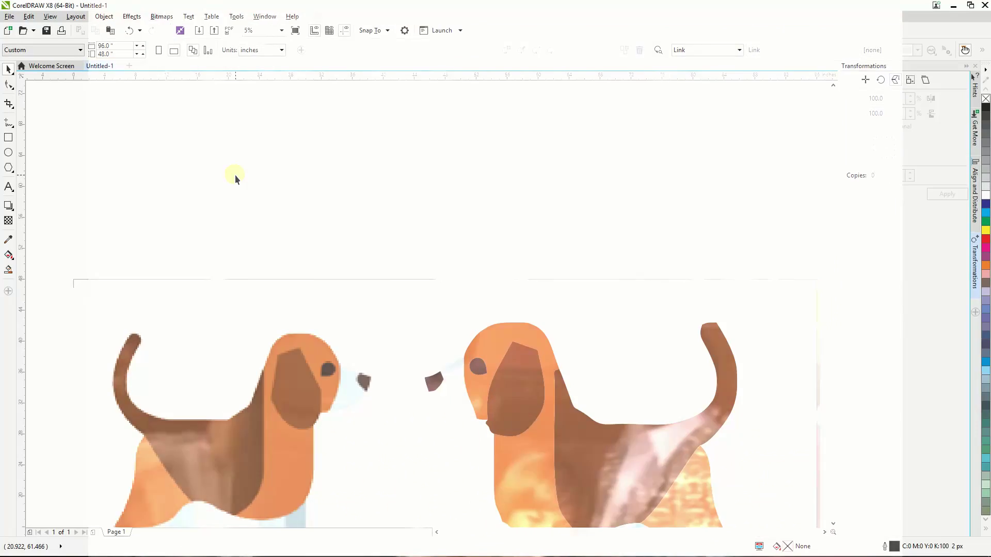
Examine the edges of the bitmap dog's nose and snout at 100% zoom.
scroll(234, 174, "down", 3)
left_click(282, 31)
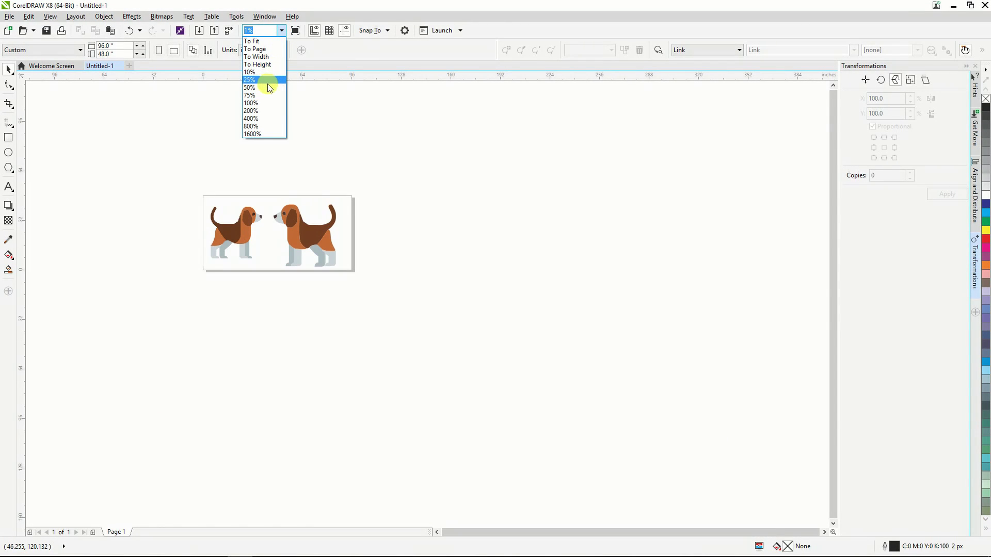
left_click(263, 102)
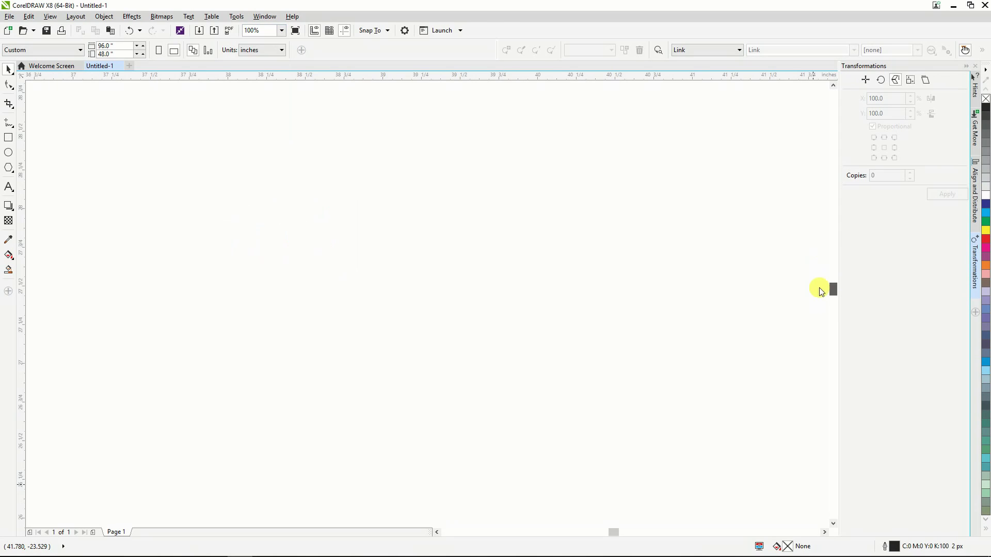
left_click_drag(819, 287, 817, 257)
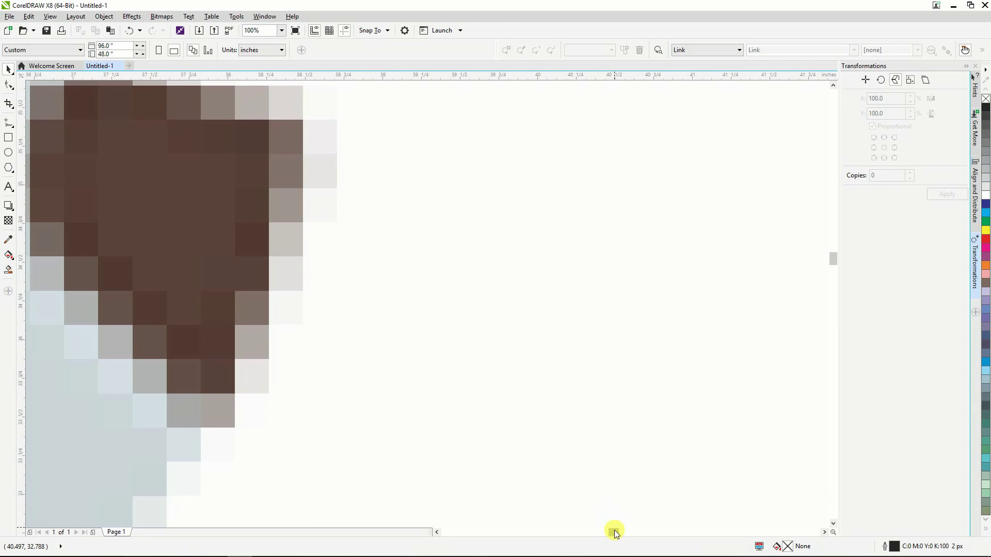
left_click_drag(614, 533, 606, 533)
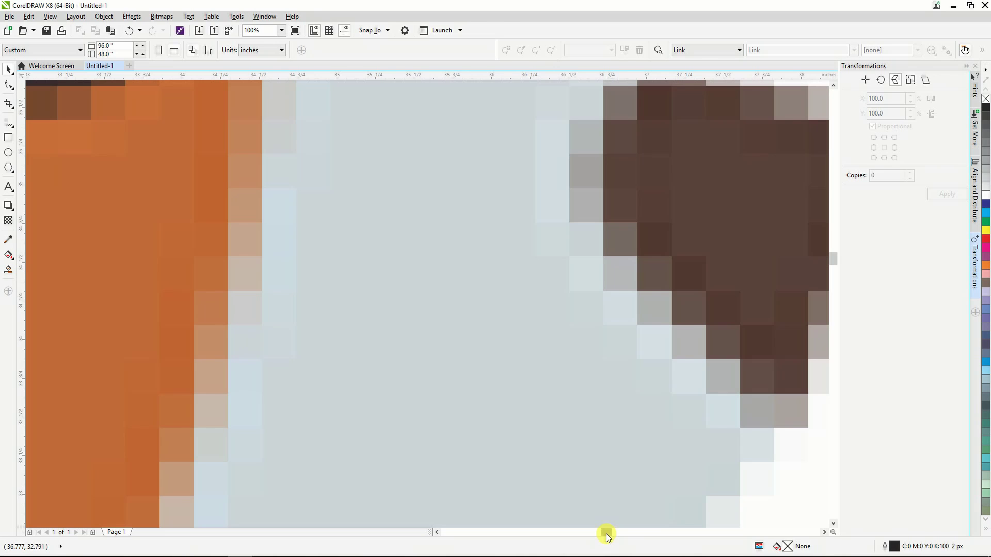
Examine the vector dog's eye, snout and nose edges at 100% zoom.
left_click_drag(605, 533, 639, 522)
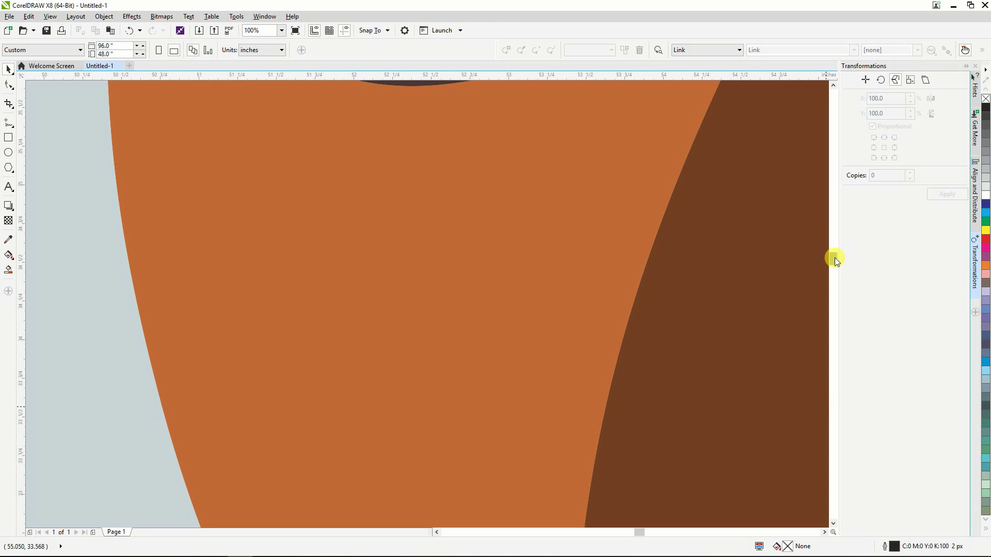
mouse_move(834, 258)
left_mouse_down()
mouse_move(834, 237)
mouse_move(832, 245)
left_mouse_up()
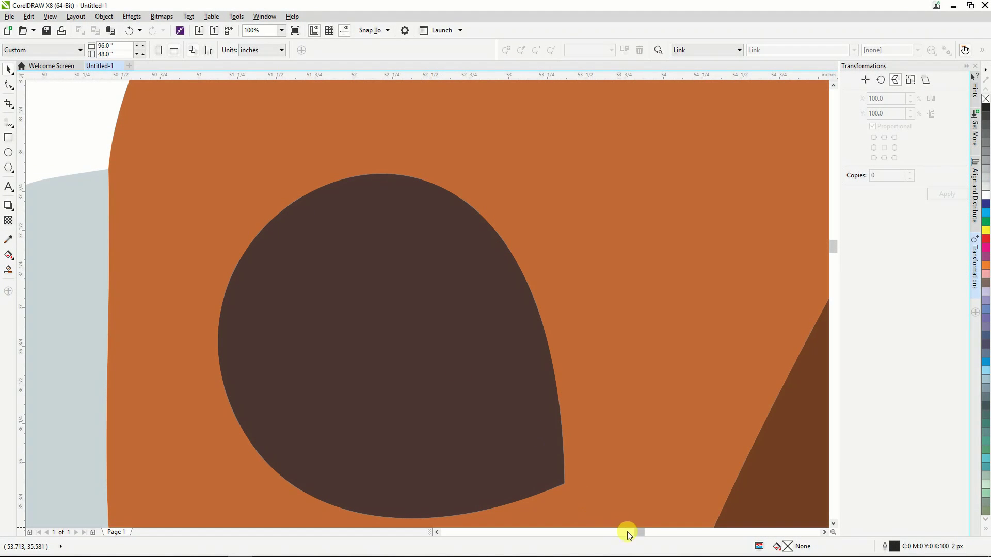
left_click_drag(638, 531, 631, 533)
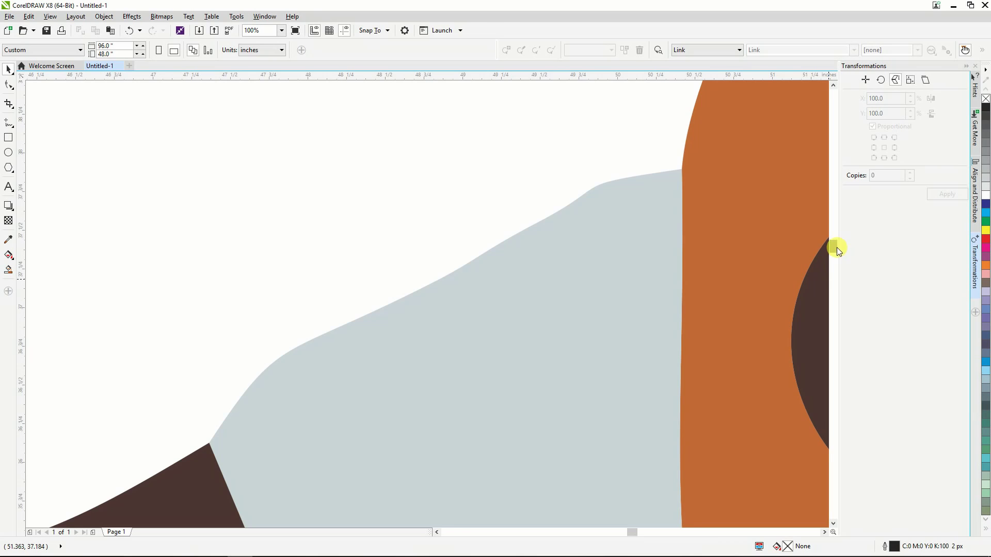
left_click_drag(837, 247, 832, 250)
left_click_drag(635, 531, 628, 530)
left_click_drag(836, 253, 831, 256)
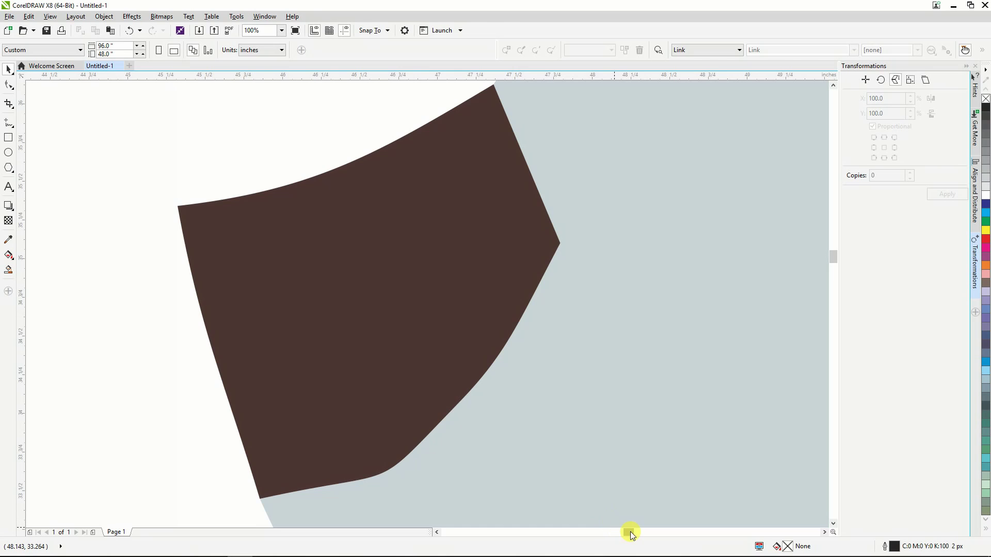
Compare the snouts and noses of the bitmap and vector dogs side by side at 25% zoom and select the bitmap dog.
left_click_drag(630, 531, 566, 550)
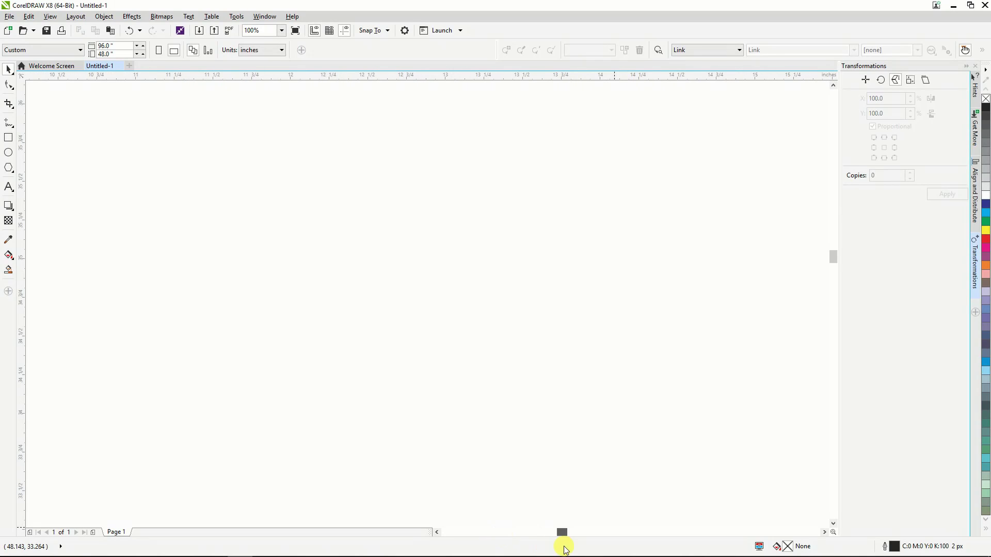
scroll(484, 337, "down", 8)
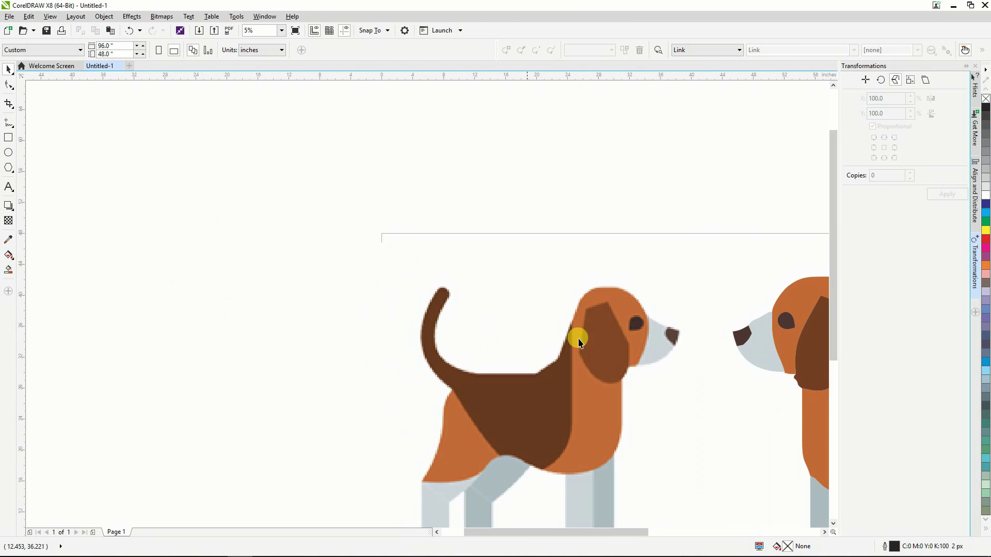
scroll(784, 384, "up", 2)
scroll(249, 273, "down", 2)
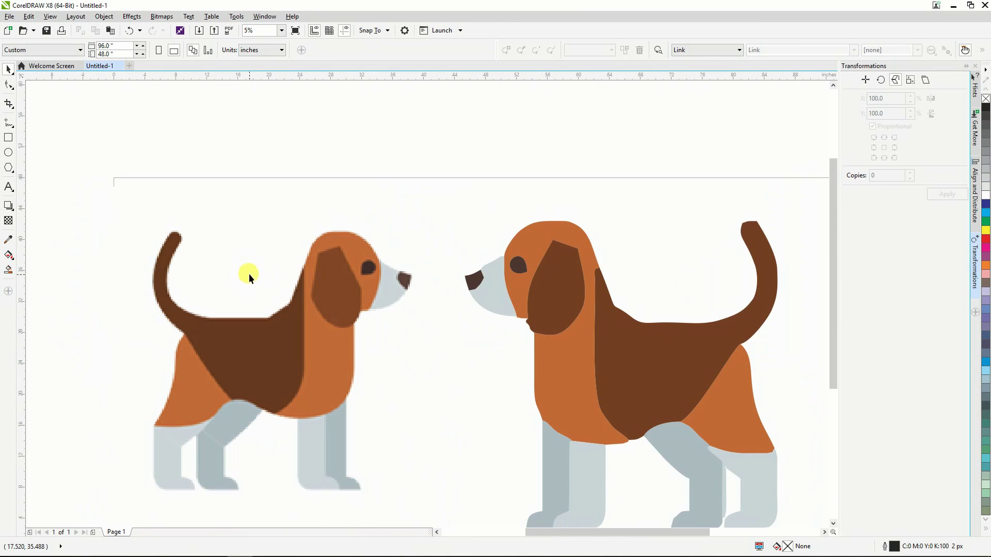
scroll(455, 281, "up", 2)
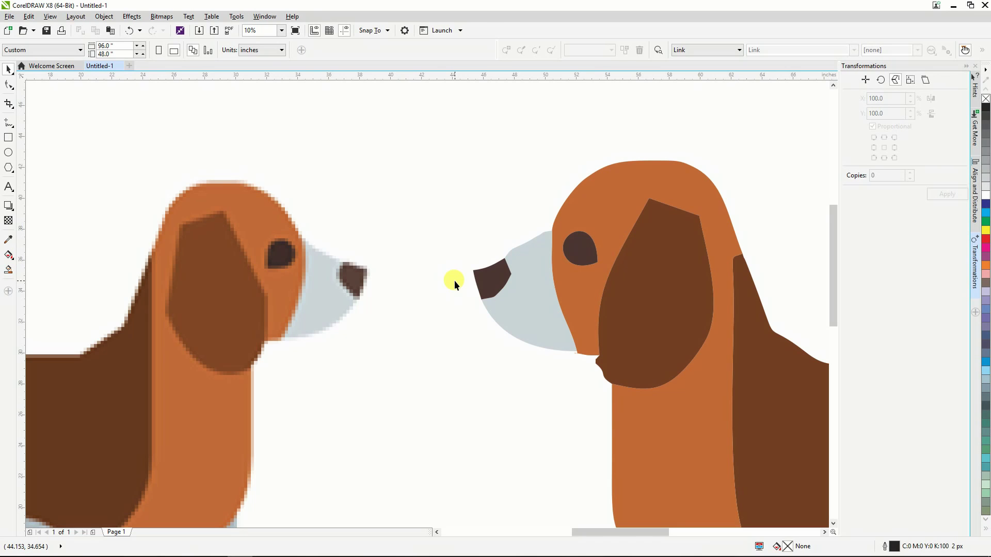
scroll(416, 275, "up", 2)
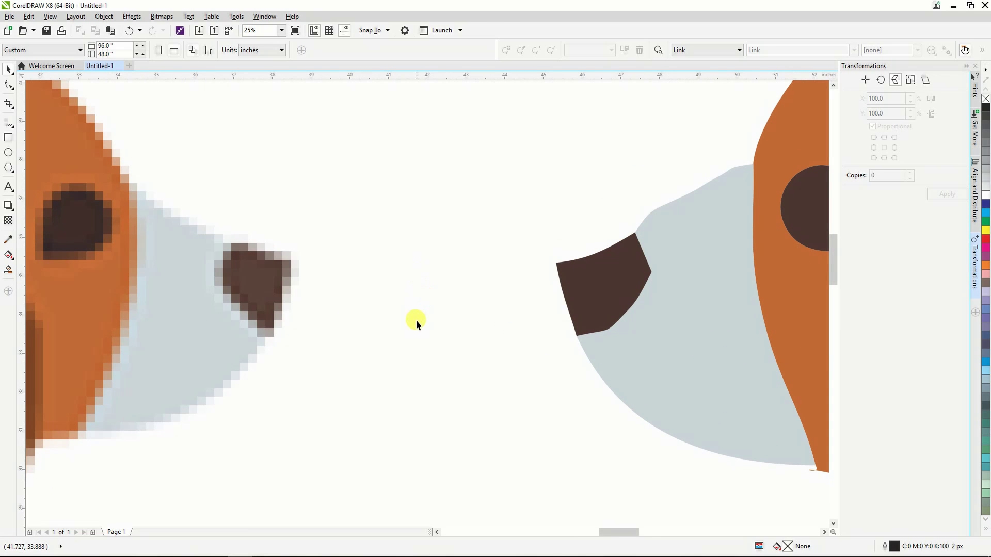
left_click(410, 415)
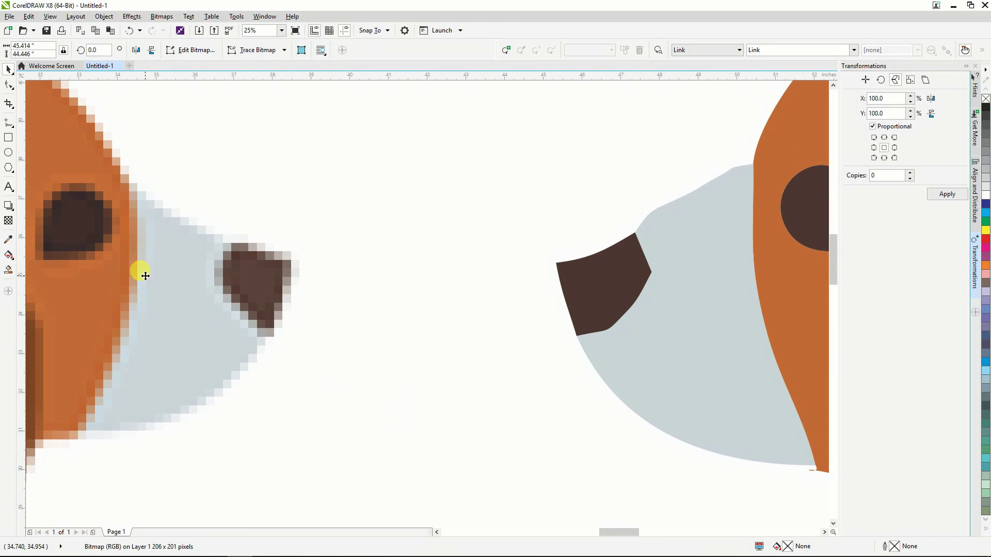